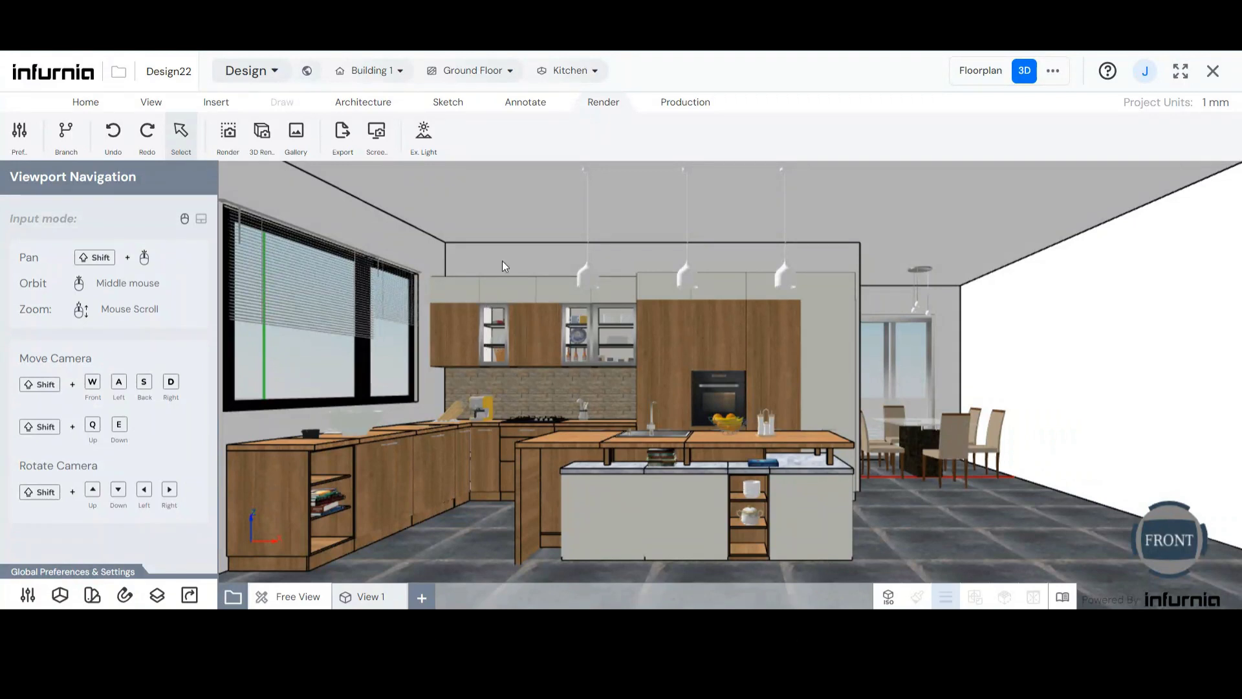
Step: Create a false ceiling from the kitchen ceiling and start adding a new shape to it
left_click(529, 212)
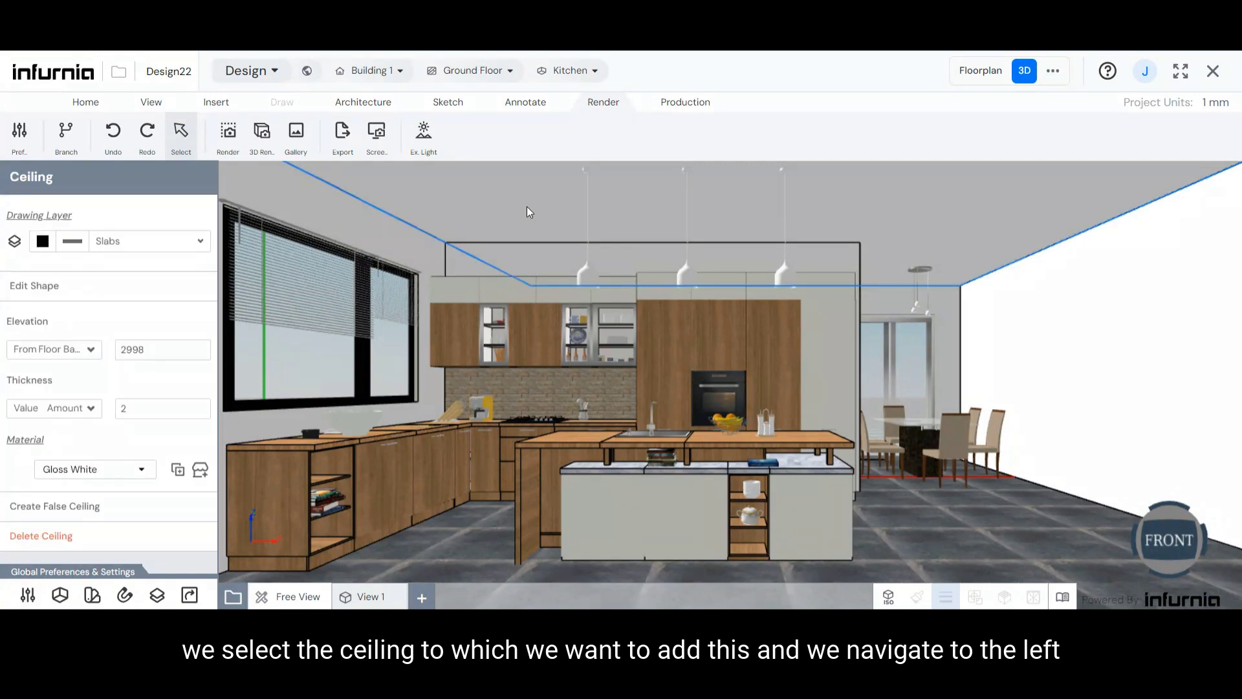
left_click(76, 514)
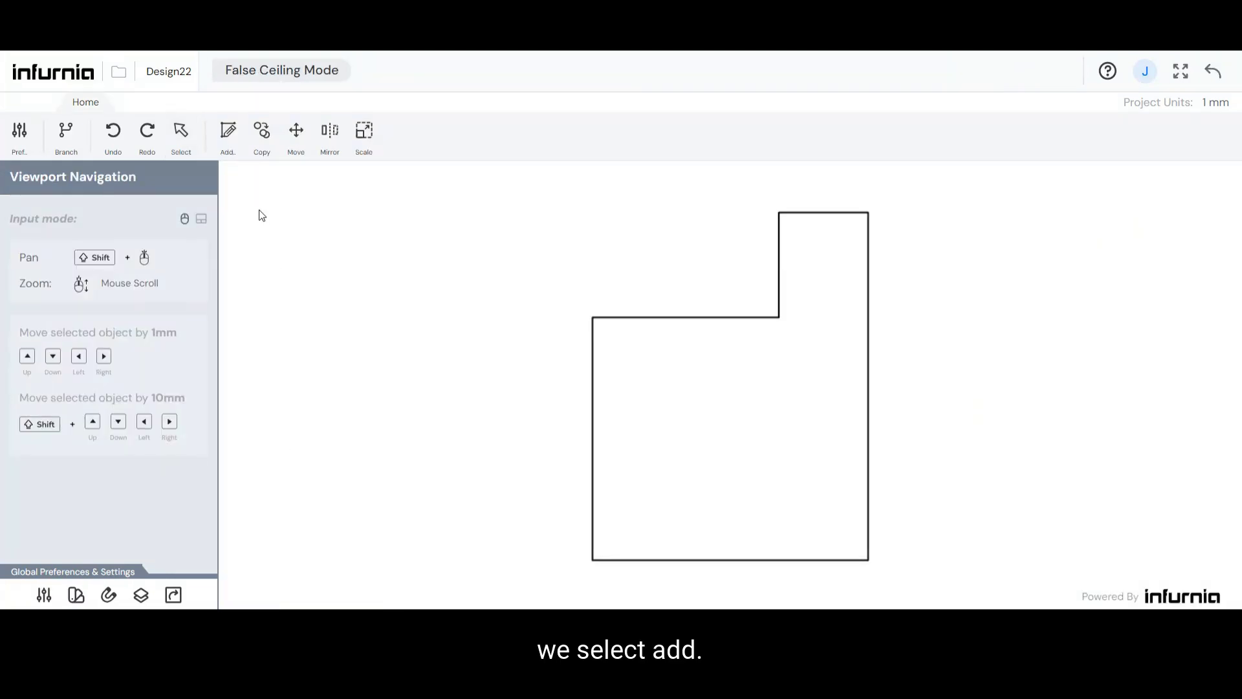
left_click(238, 141)
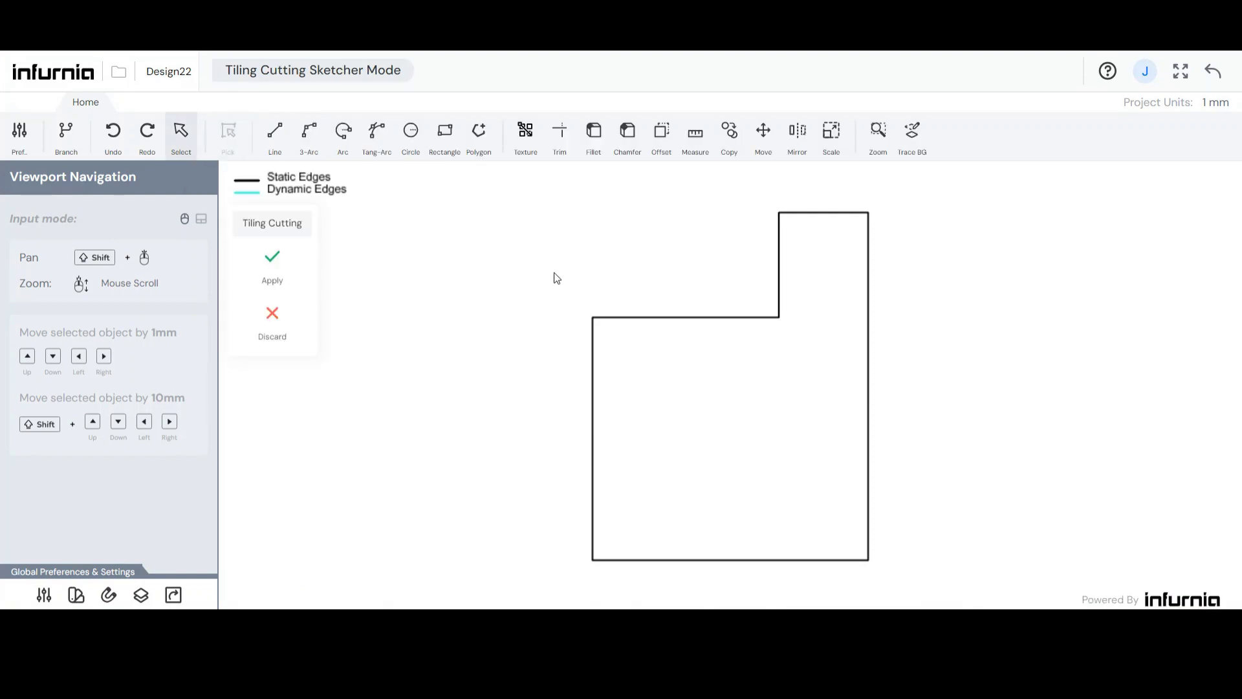
Step: Trace the full L-shaped ceiling outline with connected lines, corner to corner, to form a closed shape
left_click(275, 136)
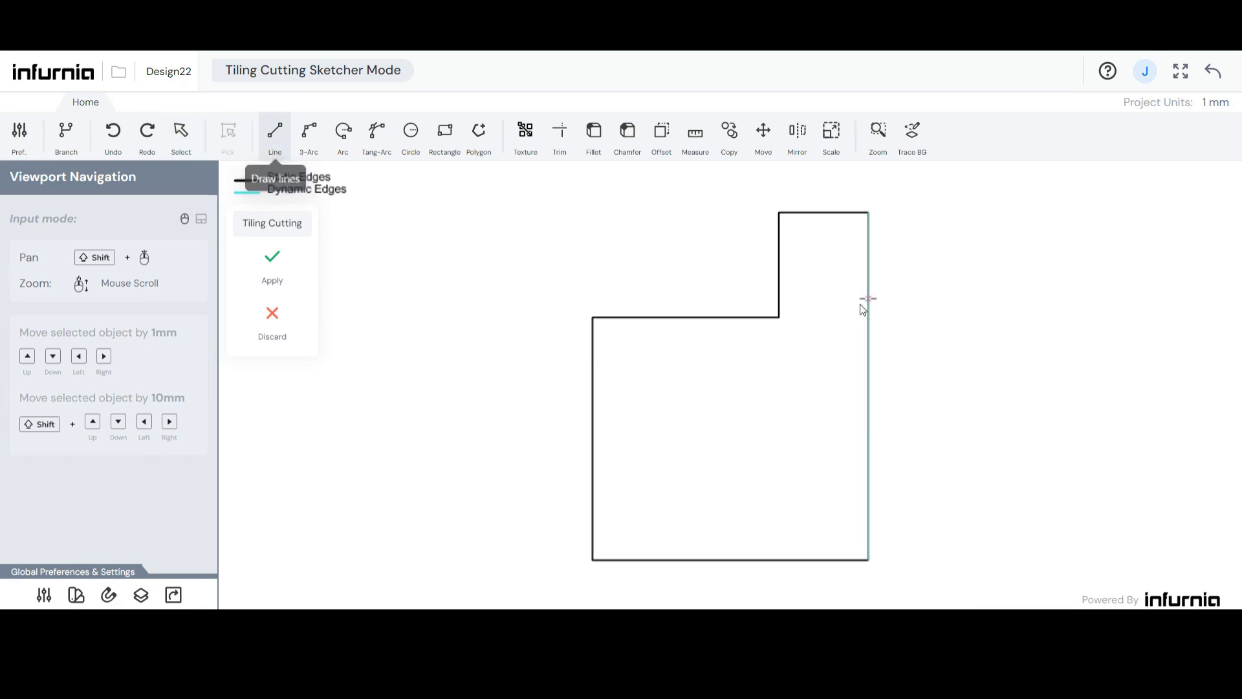
left_click(779, 317)
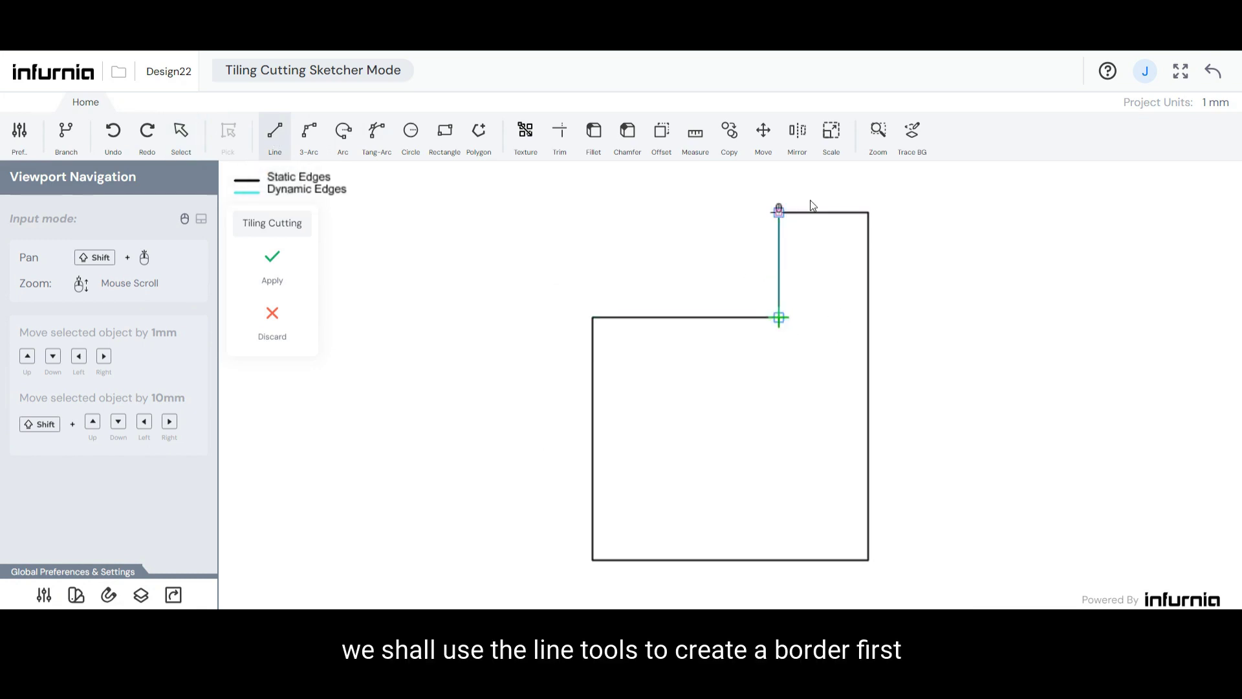
left_click(779, 212)
left_click(868, 212)
left_click(868, 561)
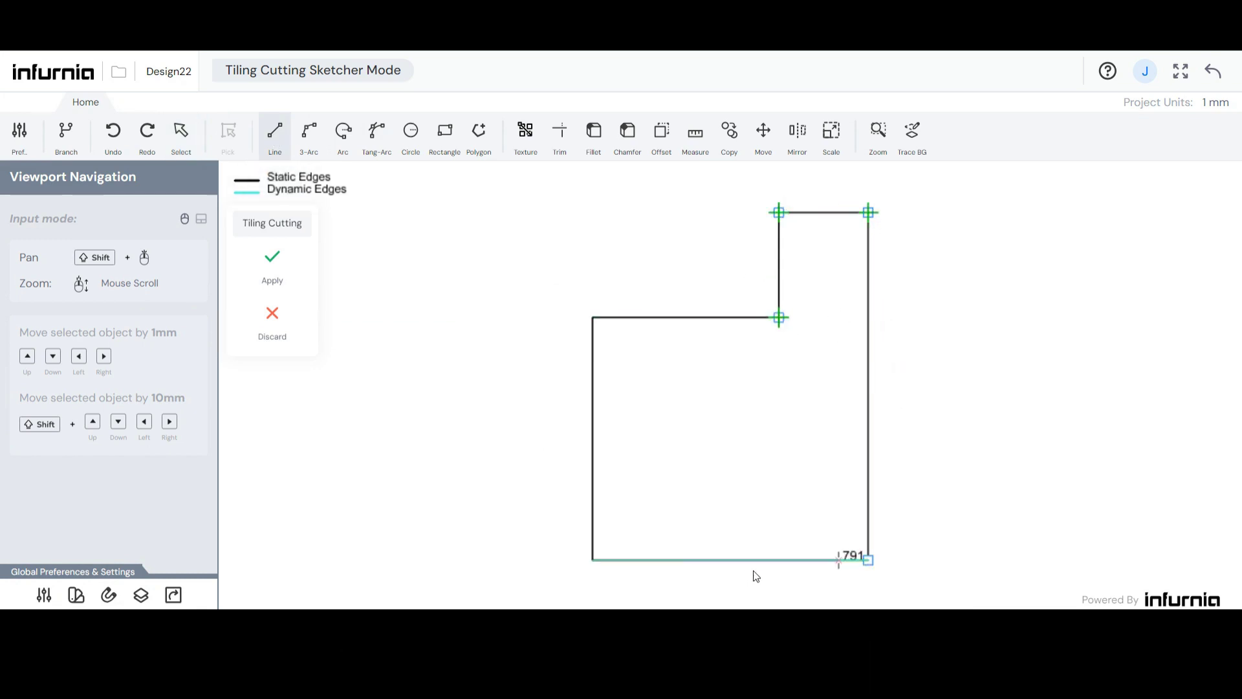
left_click(592, 560)
left_click(590, 316)
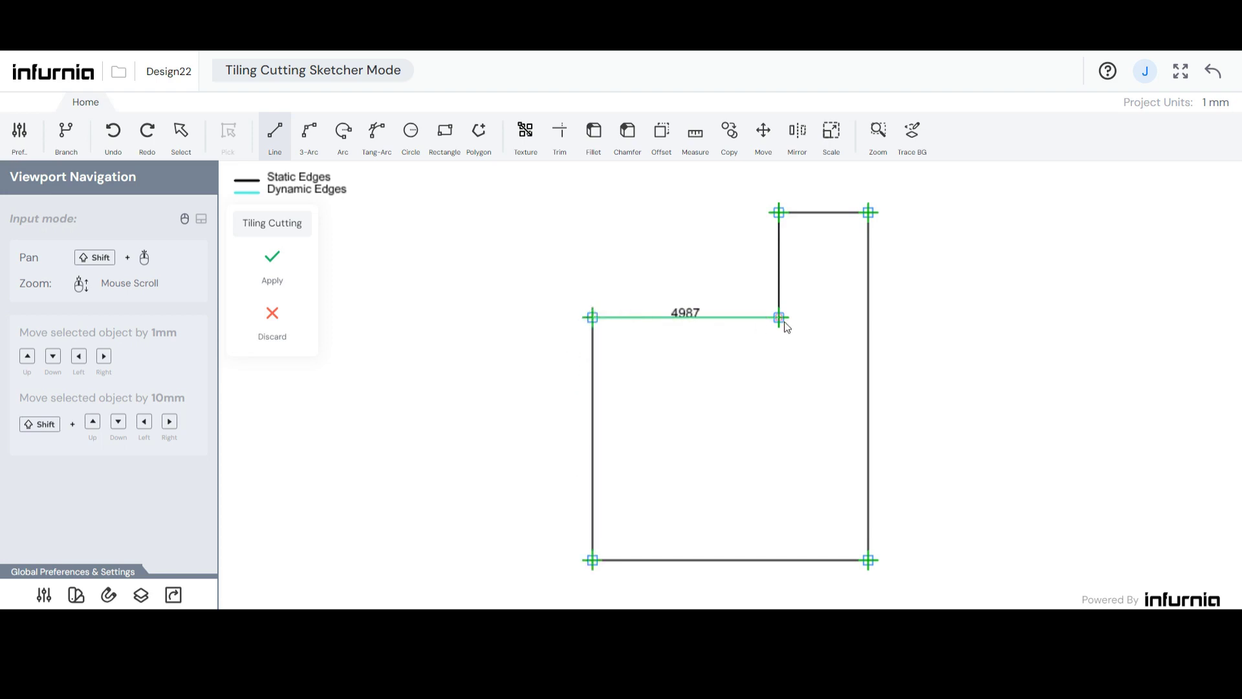
left_click(779, 317)
key("Escape")
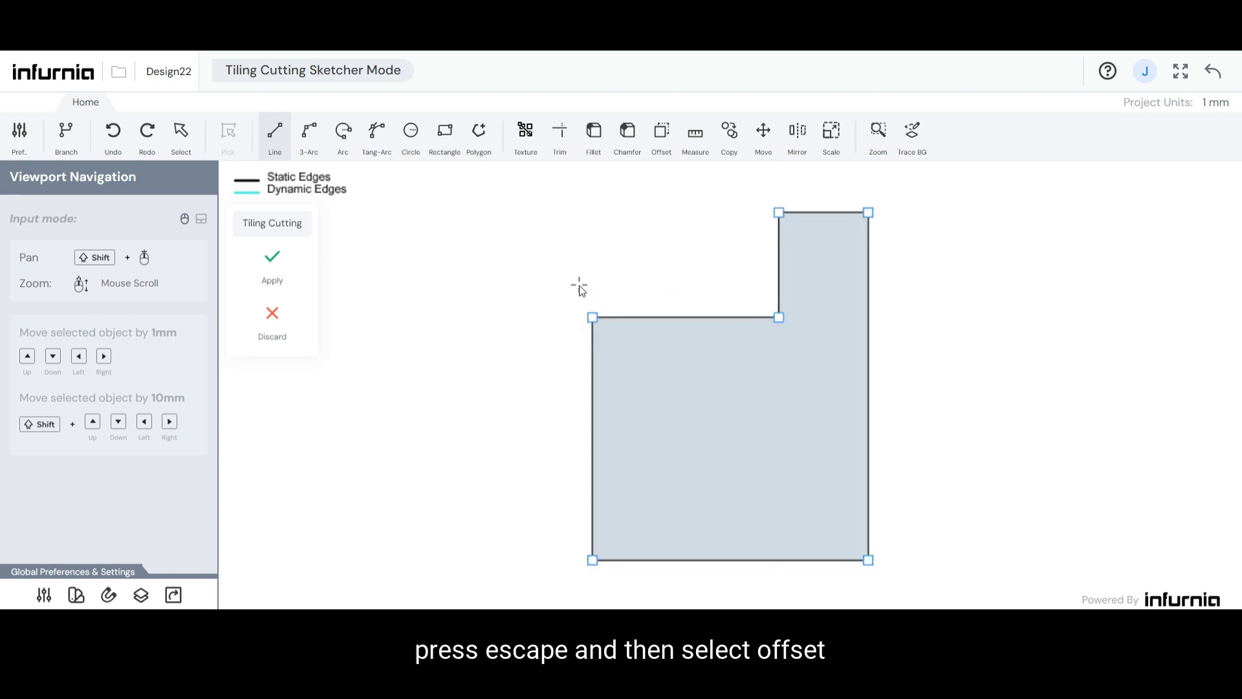
Step: Offset the outline inward by 200 mm in Copy mode and apply the resulting border to the false ceiling
left_click(662, 132)
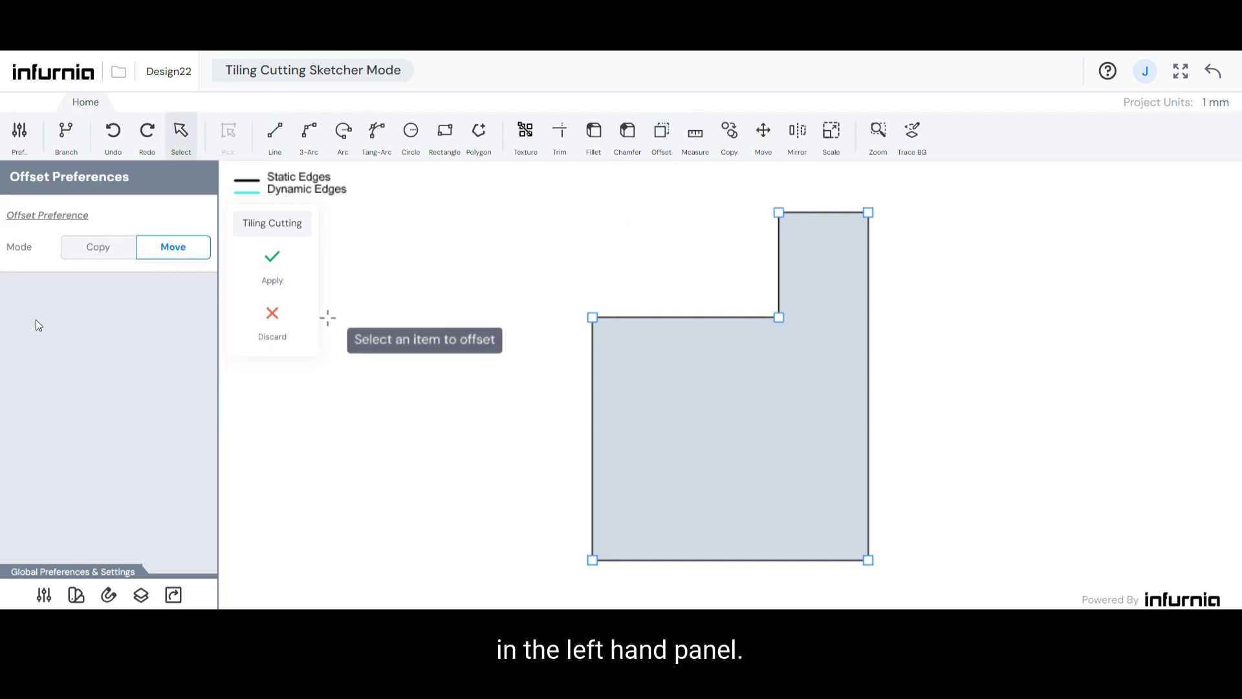
left_click(98, 250)
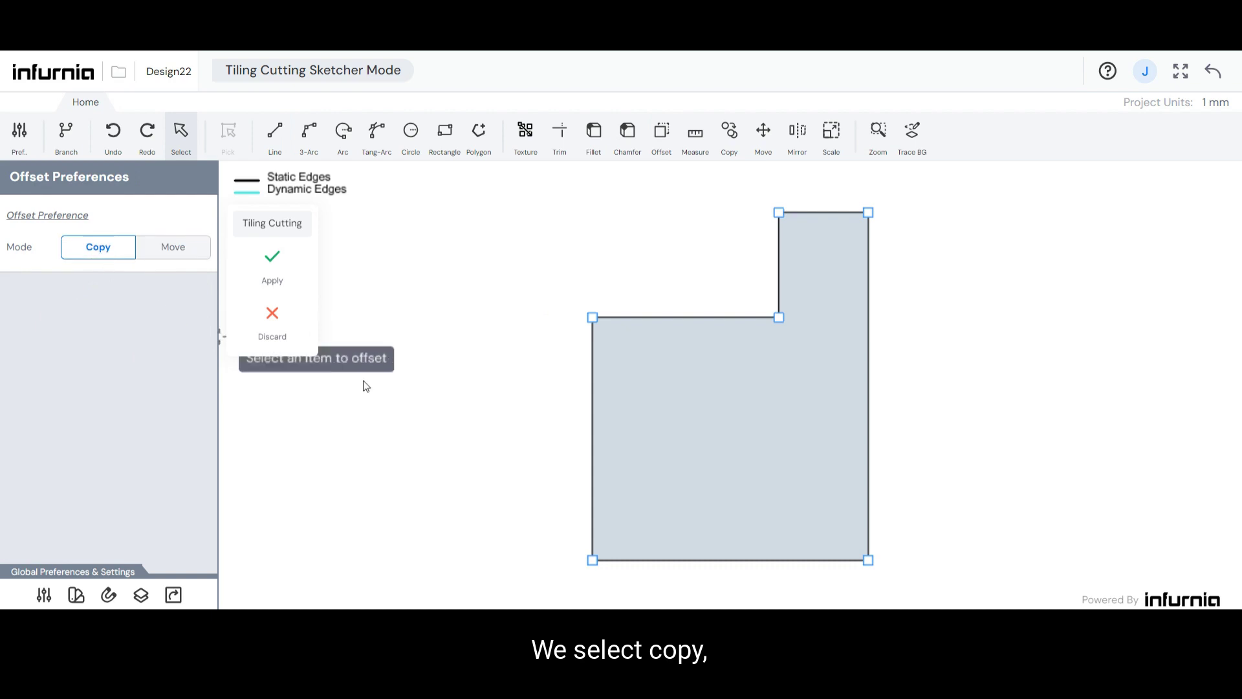
scroll(681, 361, "up", 3)
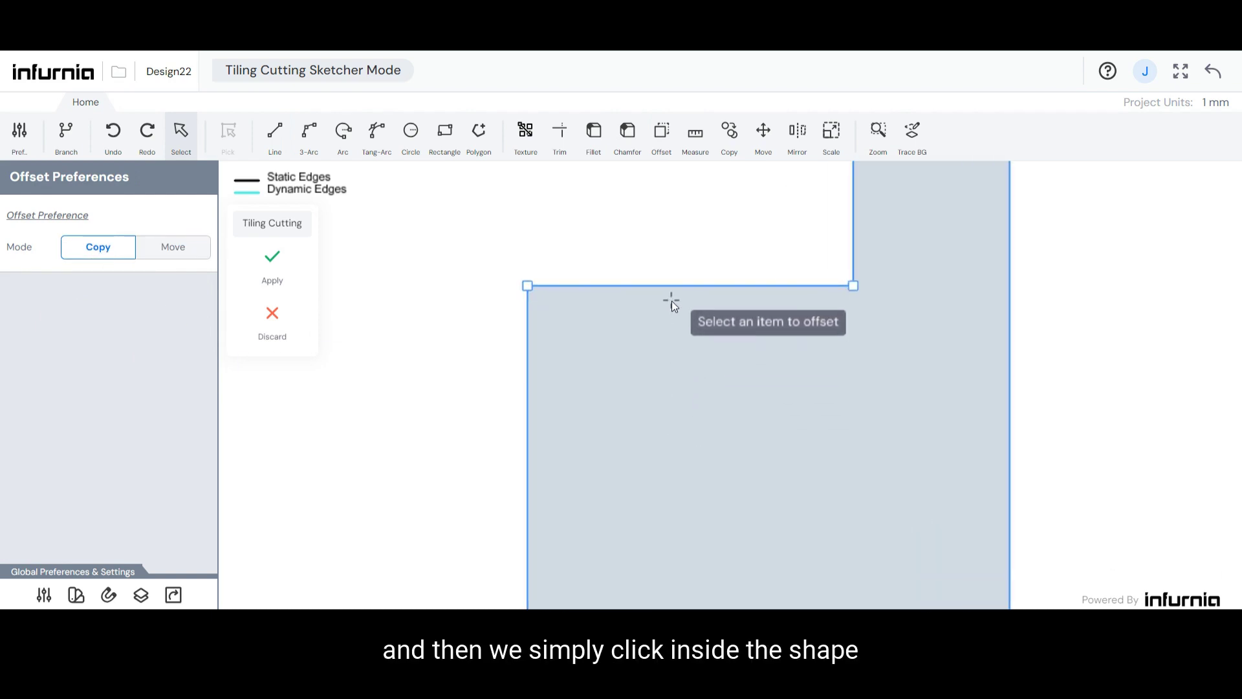
left_click(672, 301)
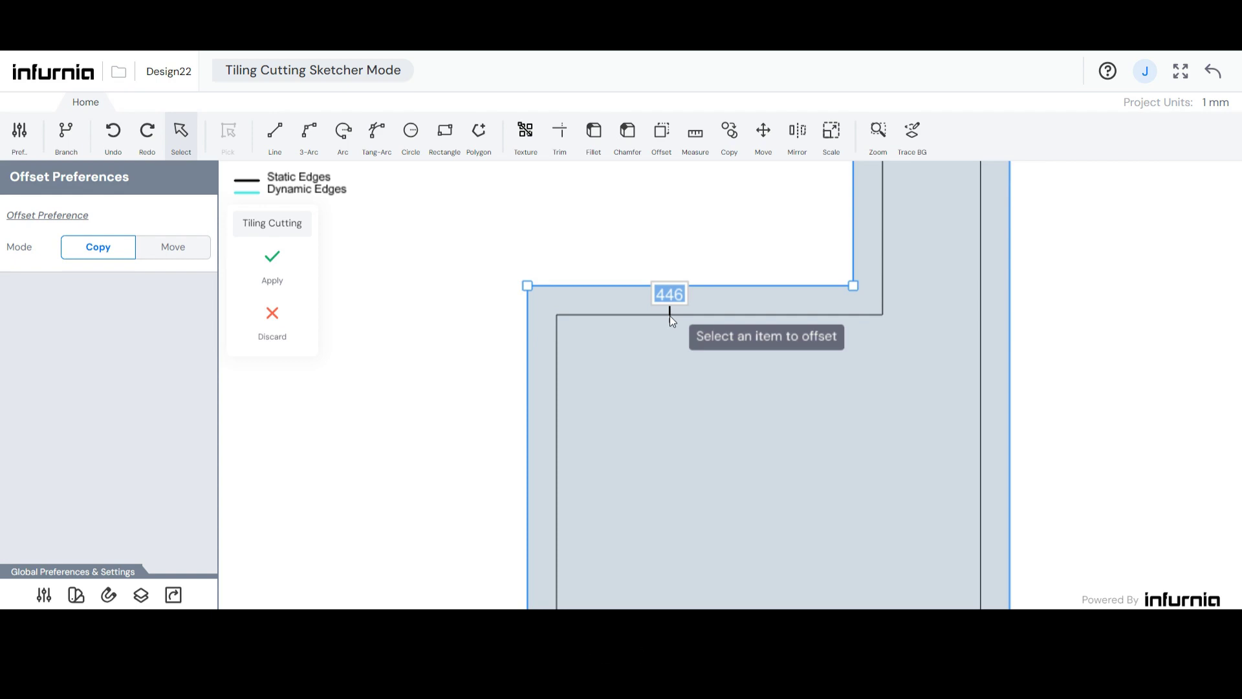
type("200")
key("Return")
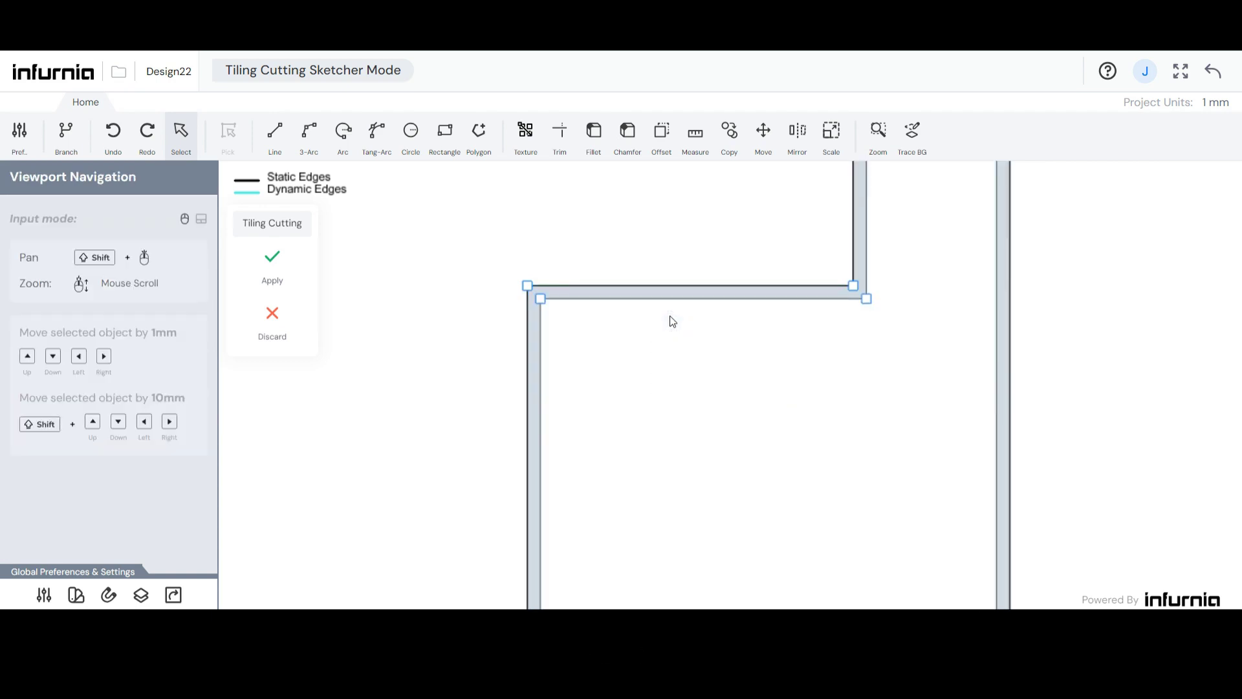
left_click(281, 259)
scroll(527, 381, "down", 5)
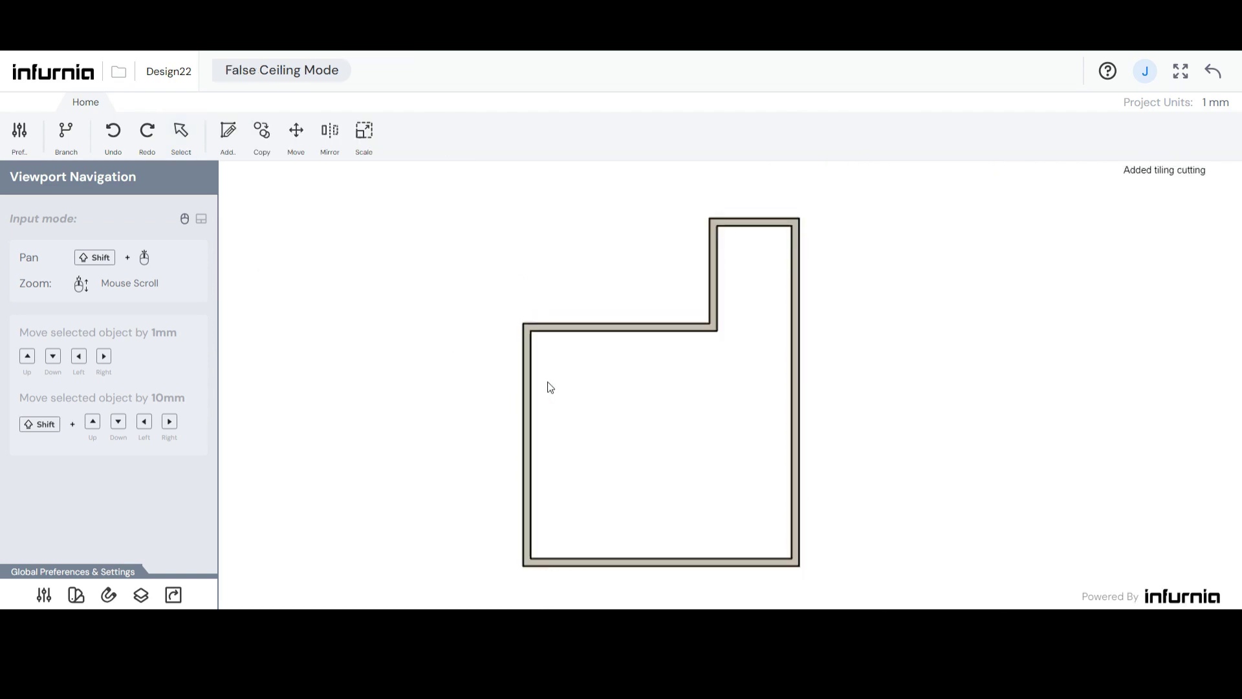
Step: Start cloning the border shape's Wall Default material and name the copy Light
scroll(615, 337, "up", 3)
left_click(599, 290)
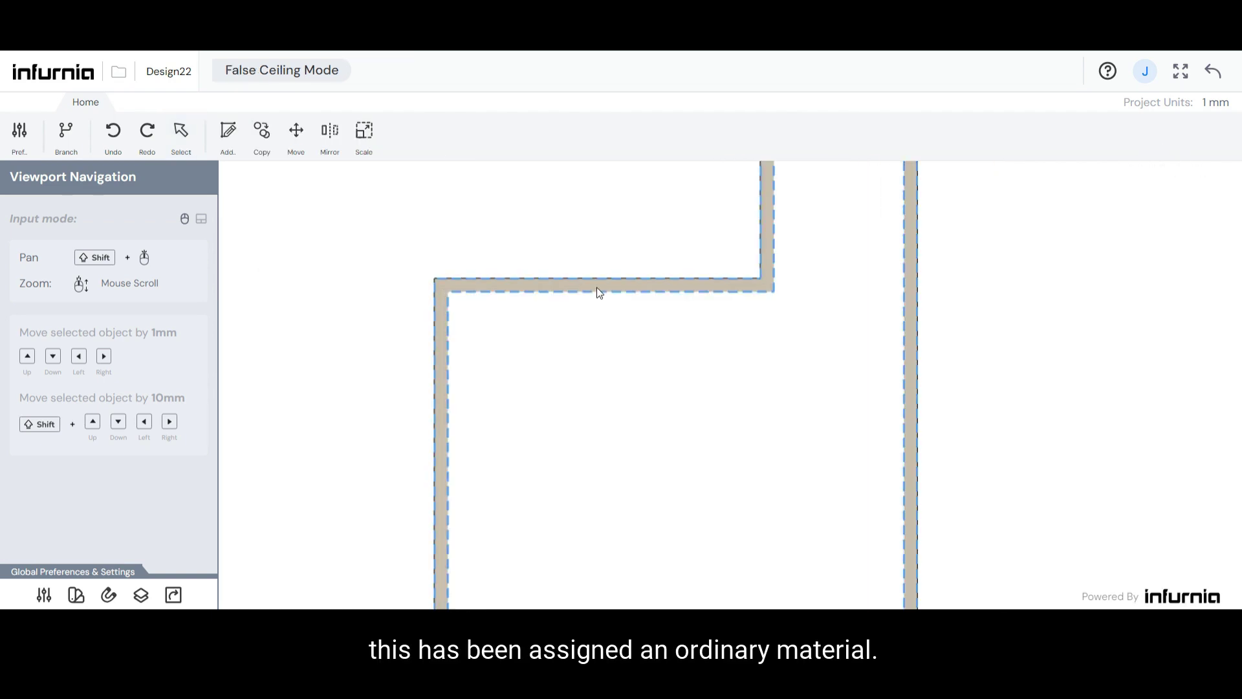
left_click(597, 289)
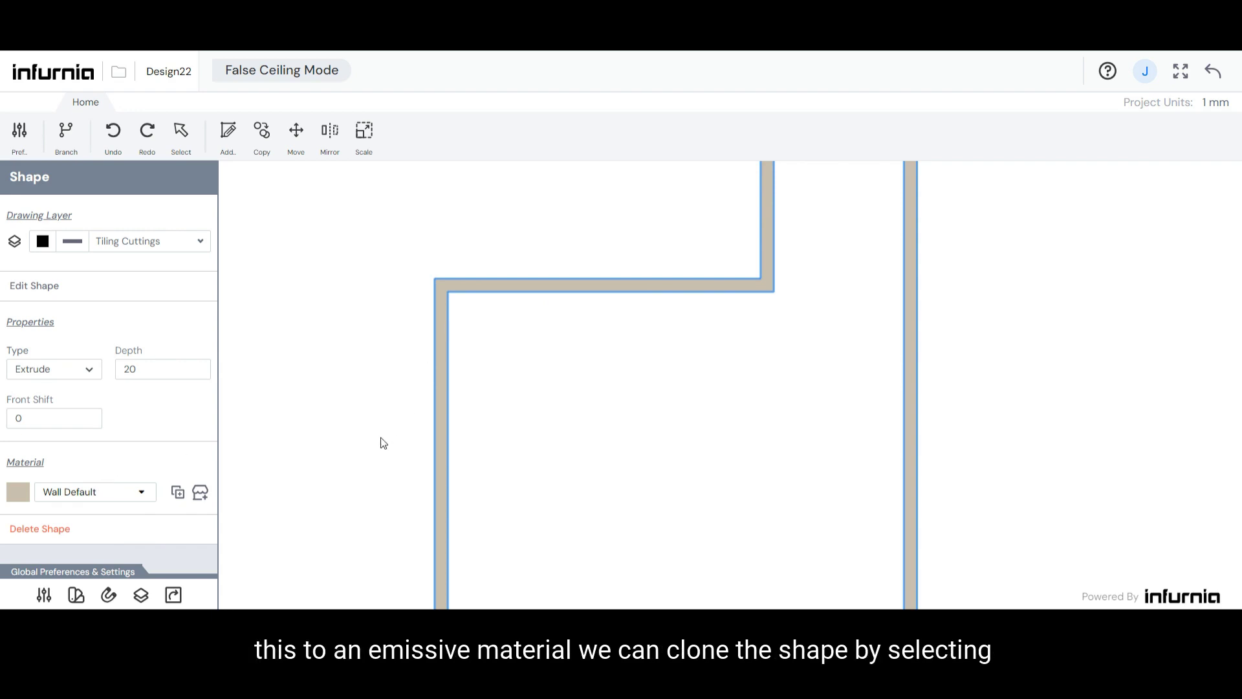
left_click(178, 495)
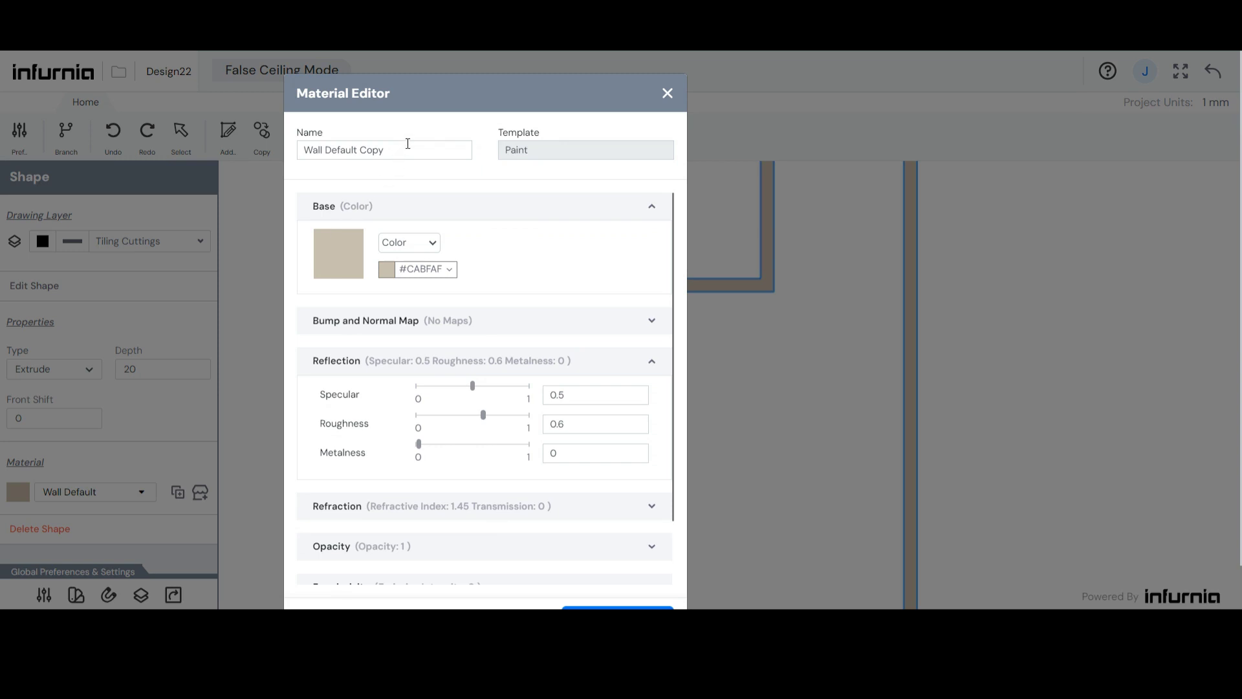
left_click_drag(408, 143, 305, 154)
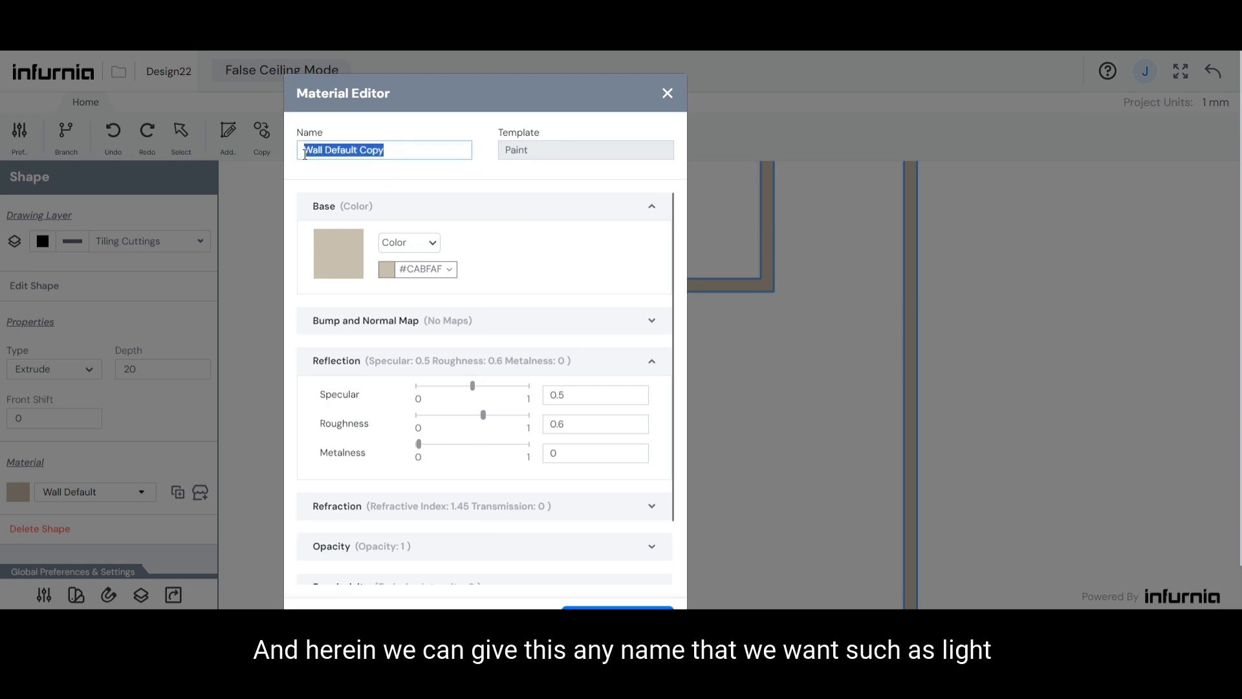
type("light")
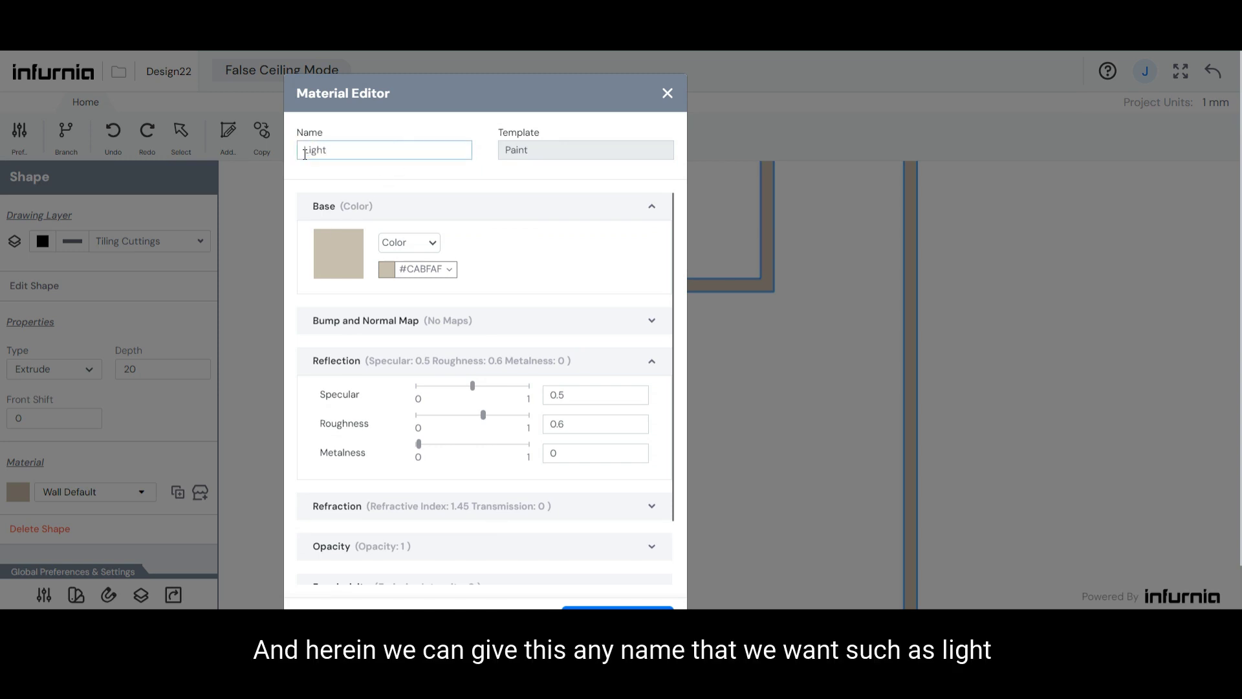
left_click(428, 170)
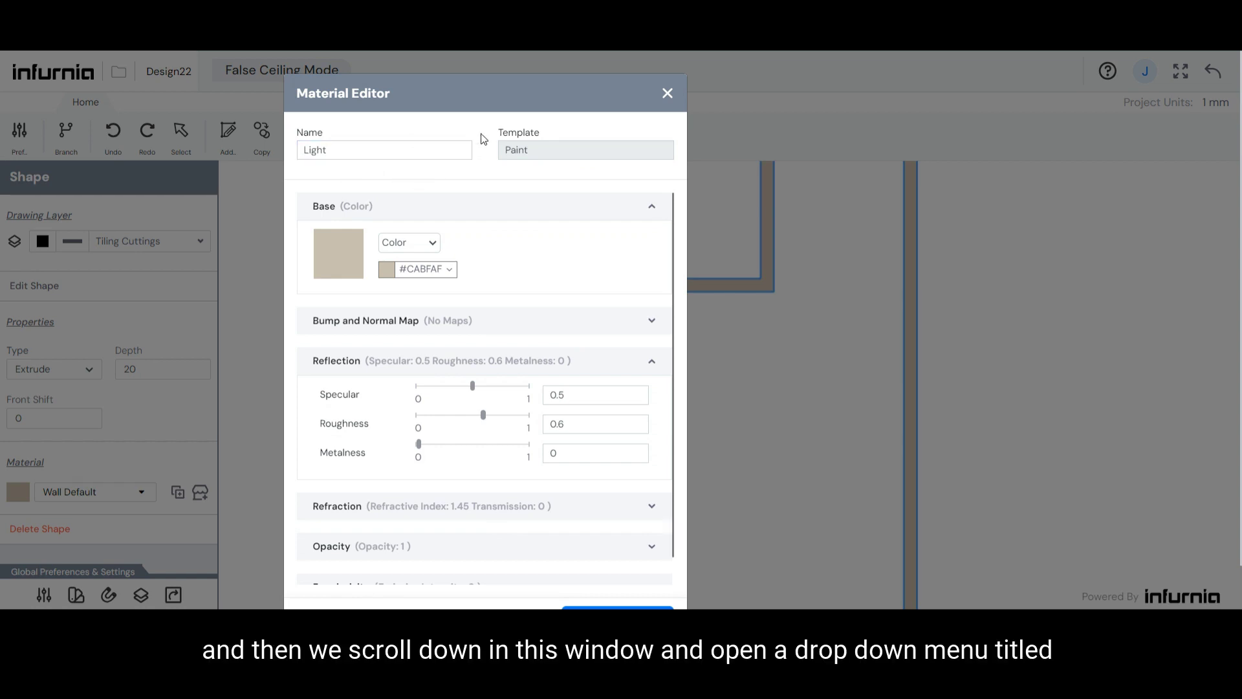
Step: Set the Light material's emissive intensity to 2, then clone and apply it to the border
scroll(471, 252, "down", 3)
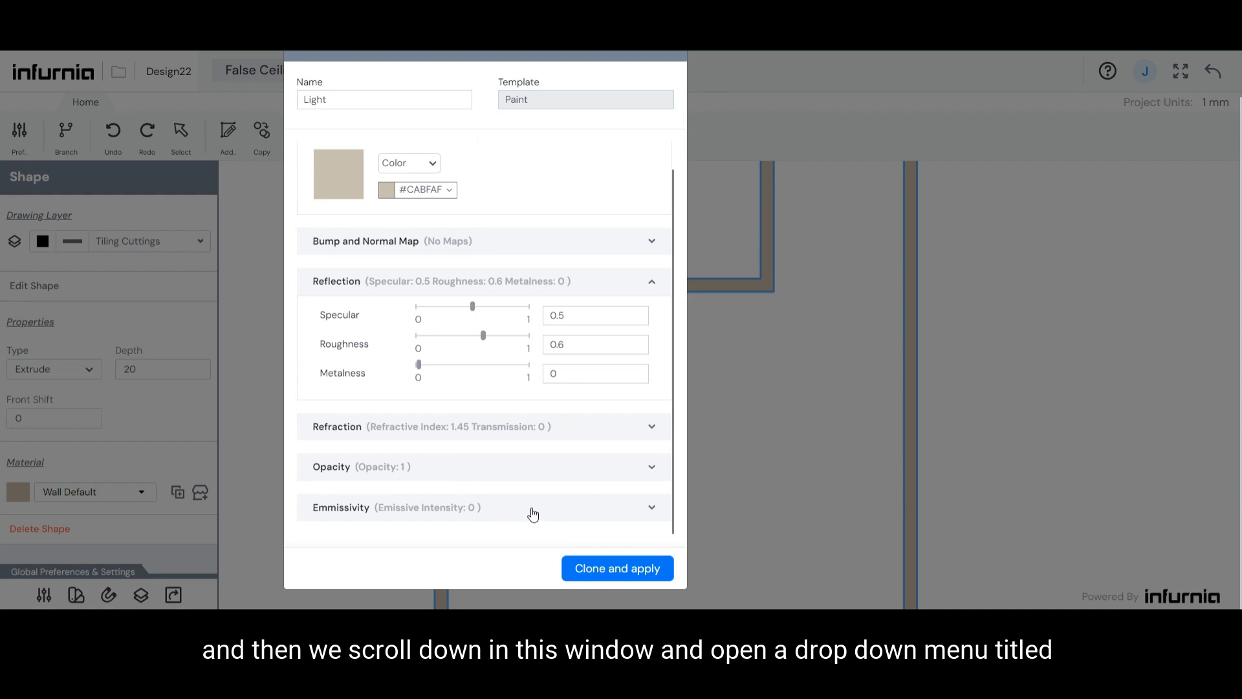
left_click(533, 513)
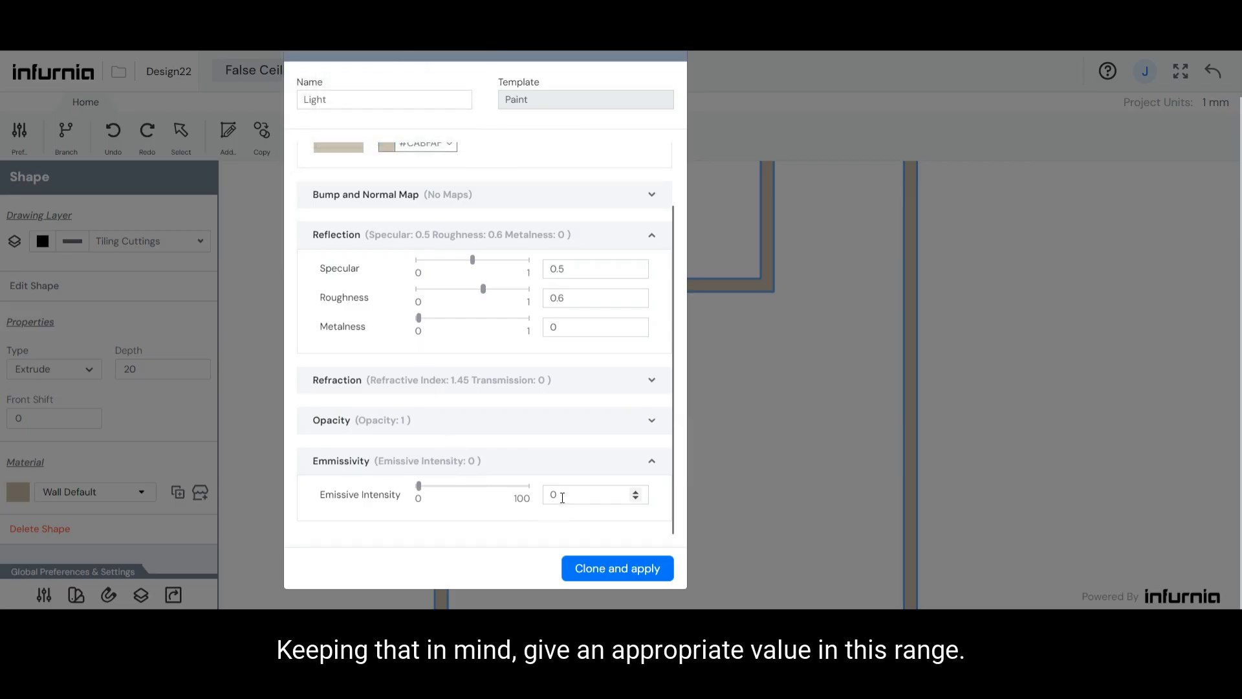
left_click_drag(562, 498, 550, 496)
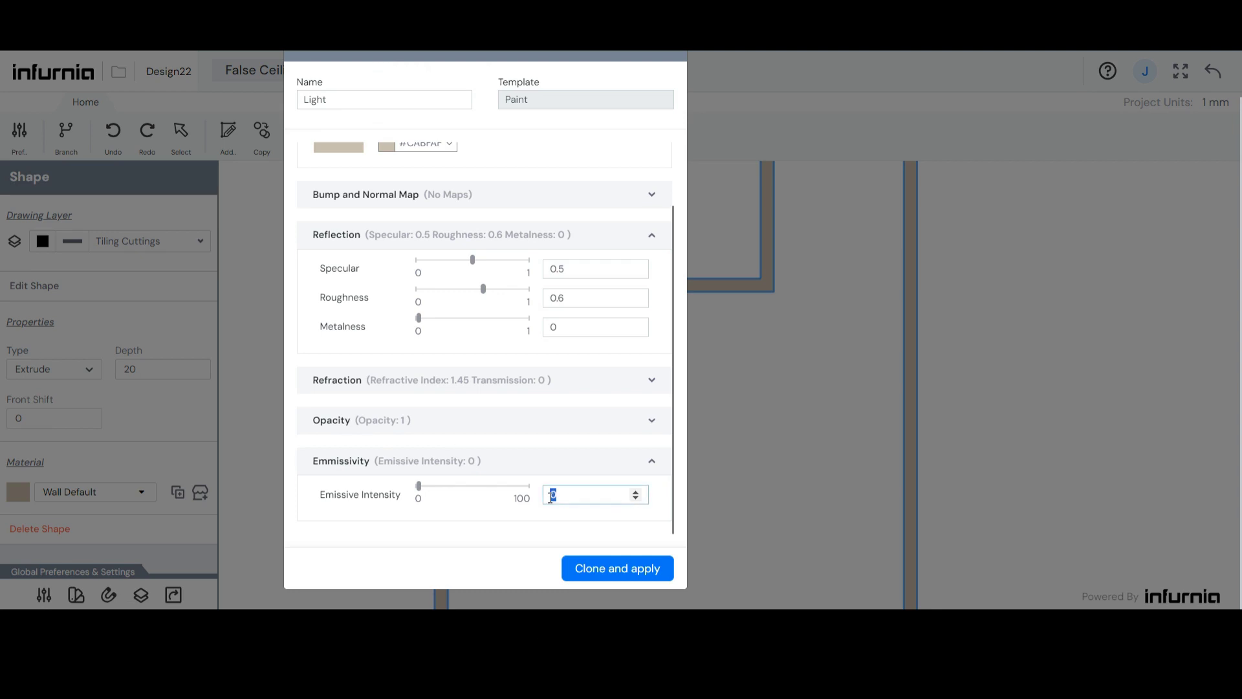
type("2")
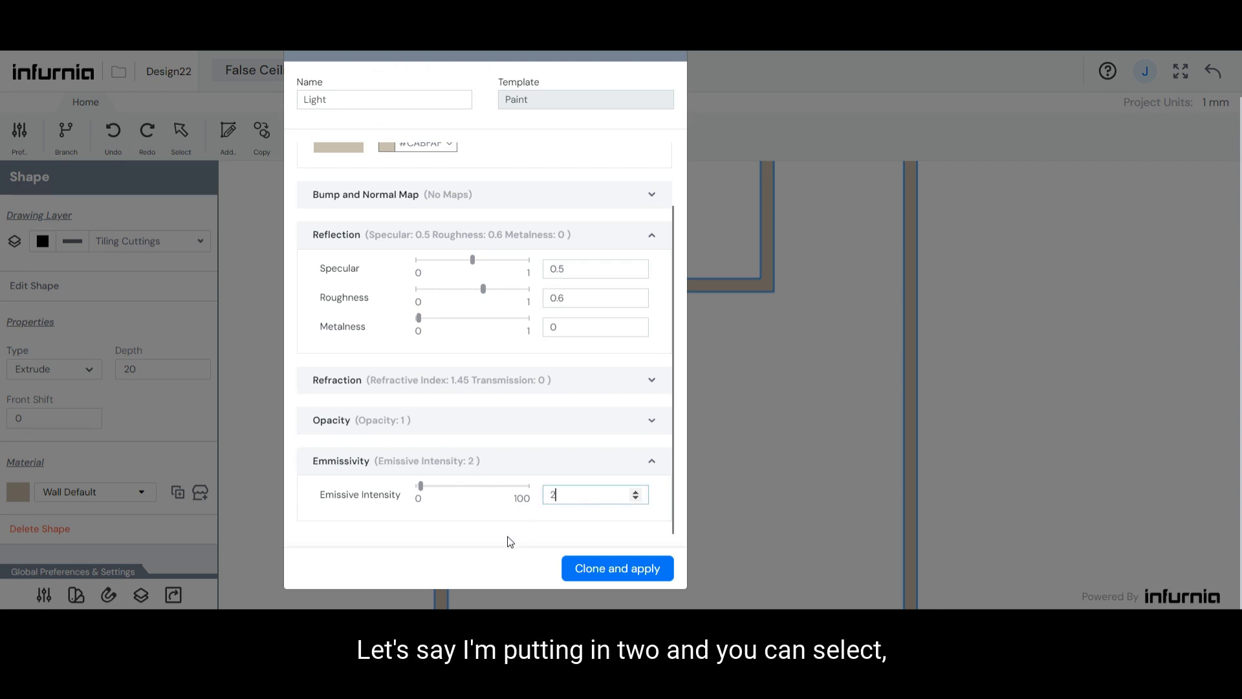
left_click(518, 557)
left_click(589, 572)
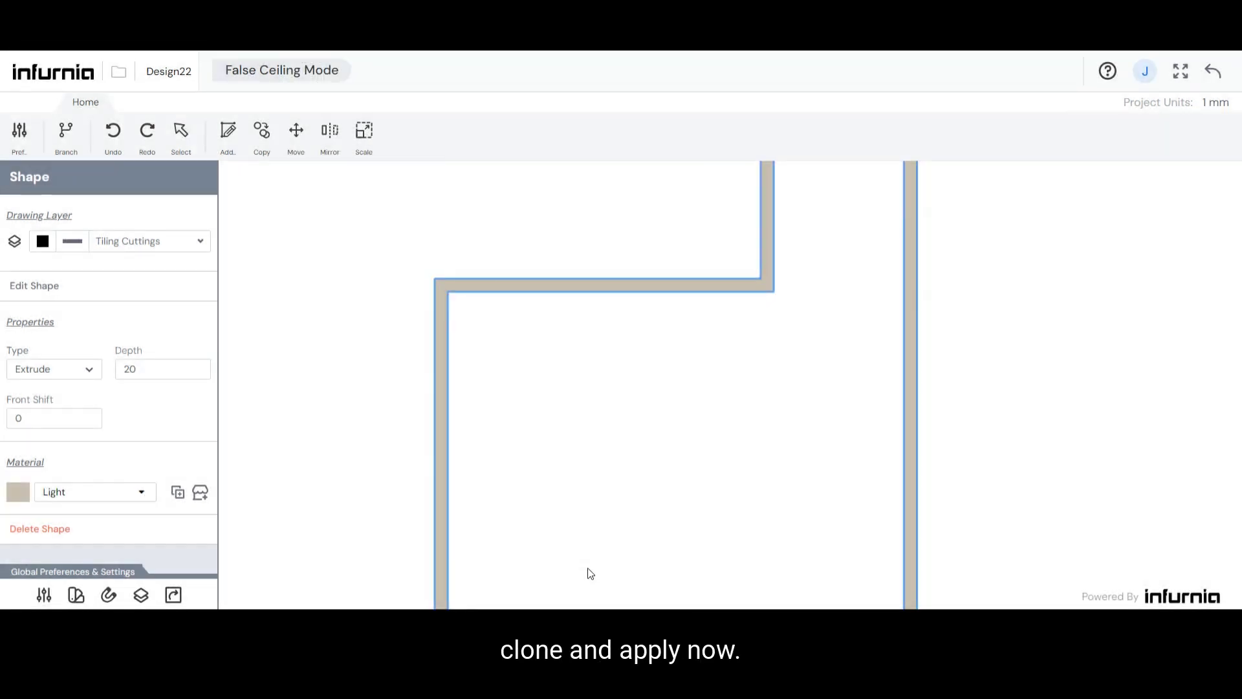
Step: Keep the border shape's type as Extrude and set its depth to 50 mm
scroll(631, 251, "down", 1)
scroll(602, 349, "down", 2)
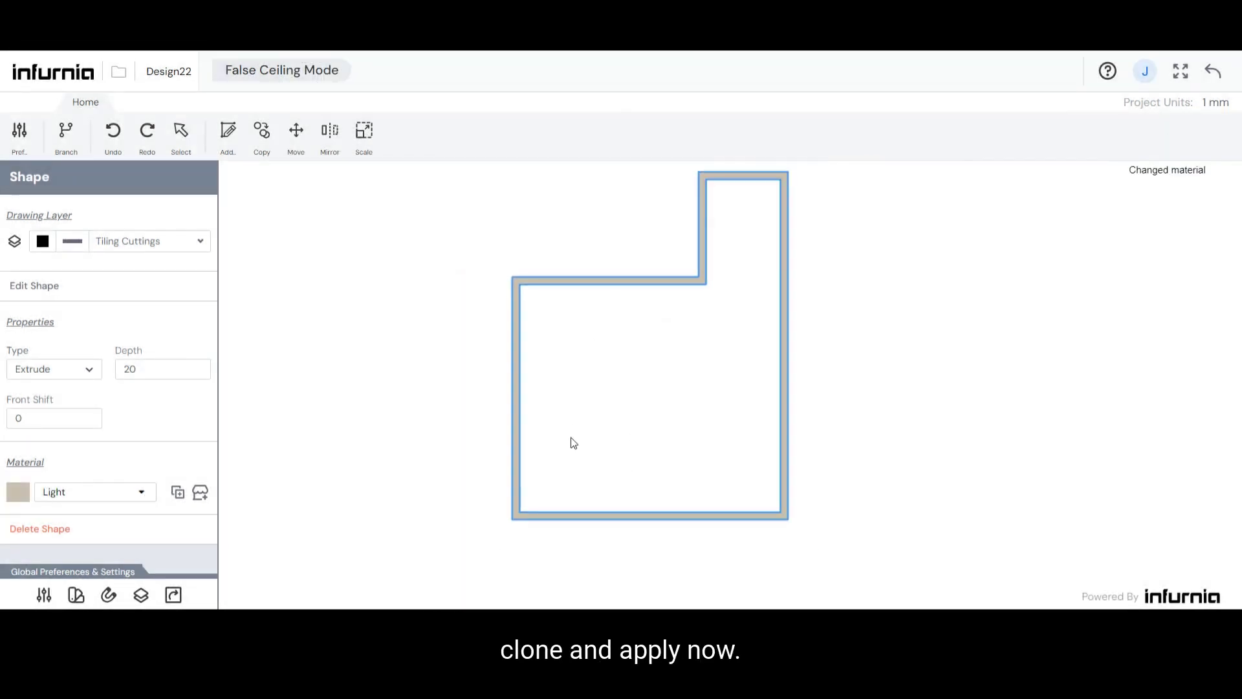
scroll(598, 402, "up", 1)
scroll(649, 316, "up", 1)
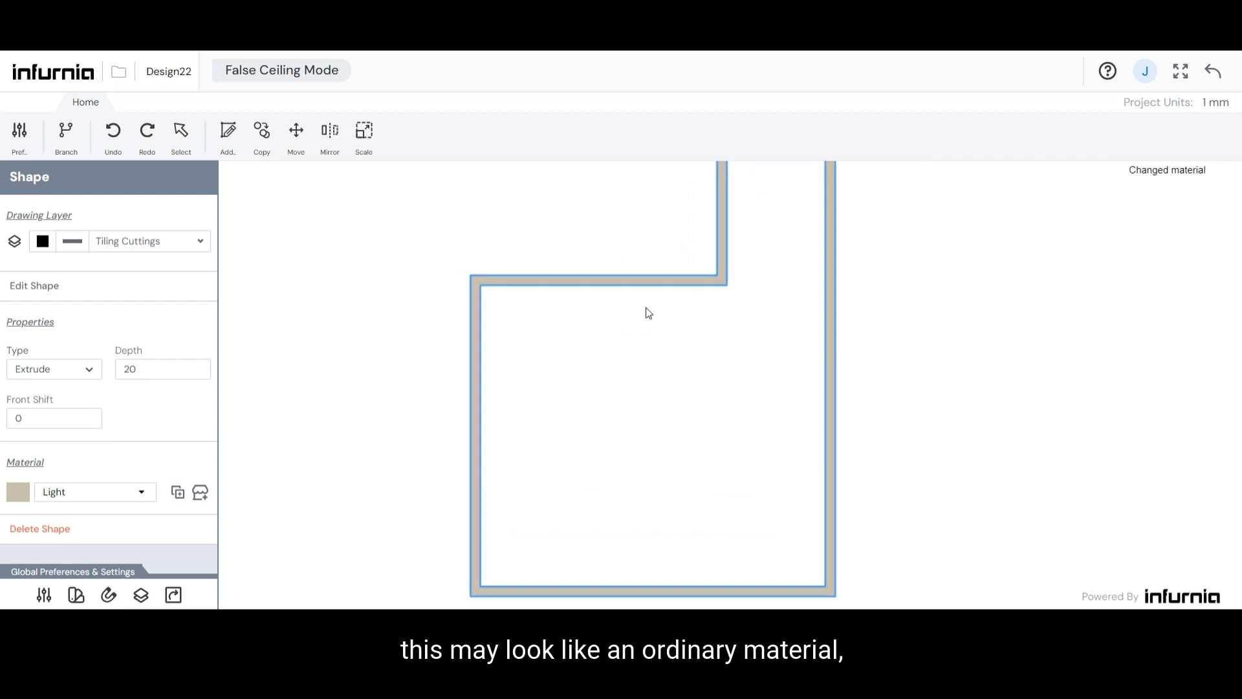
scroll(633, 442, "down", 1)
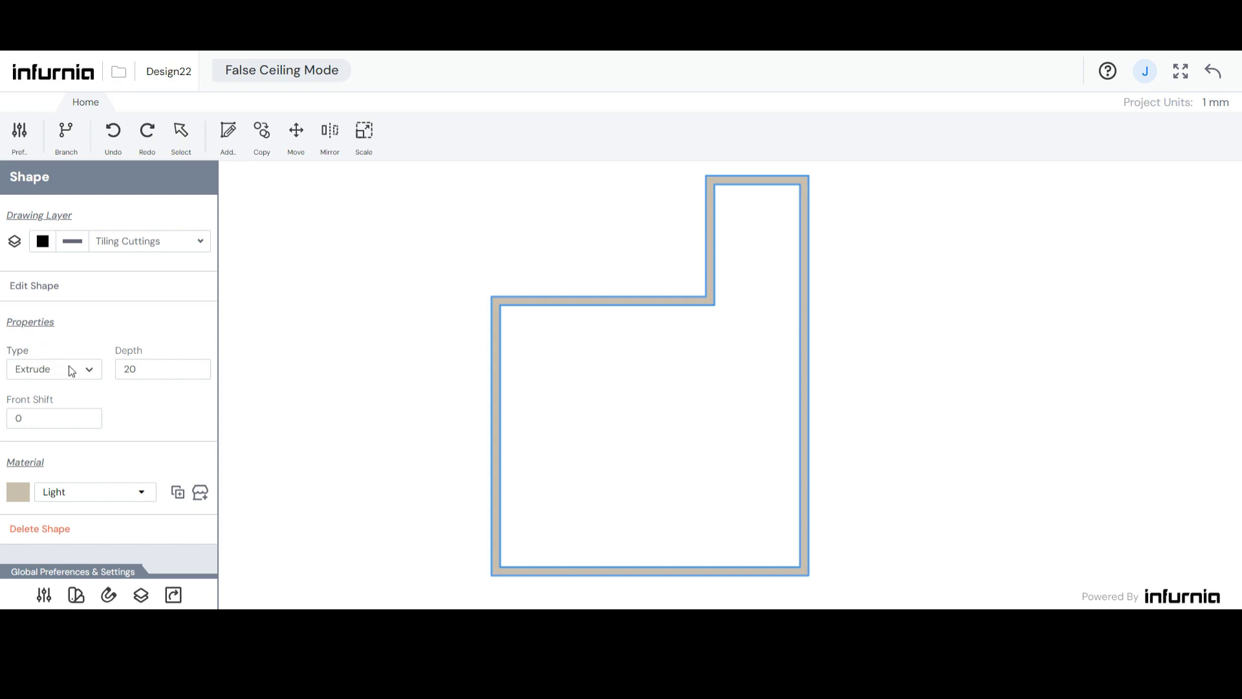
left_click(86, 369)
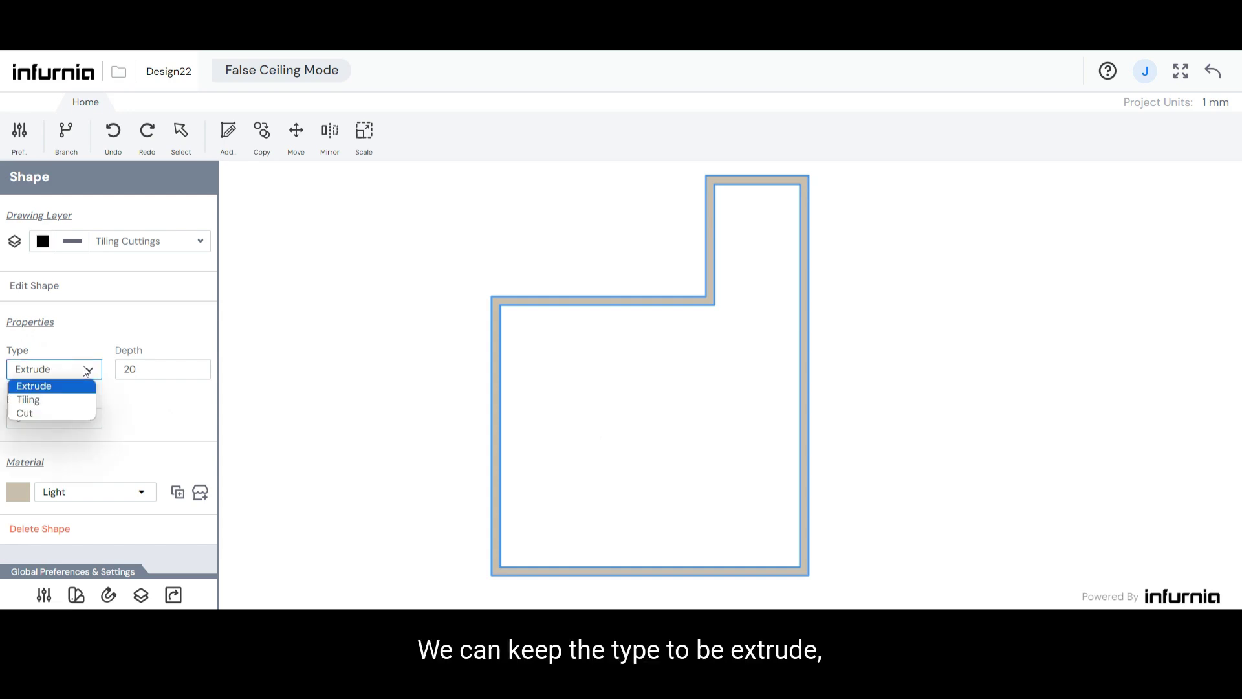
left_click(86, 370)
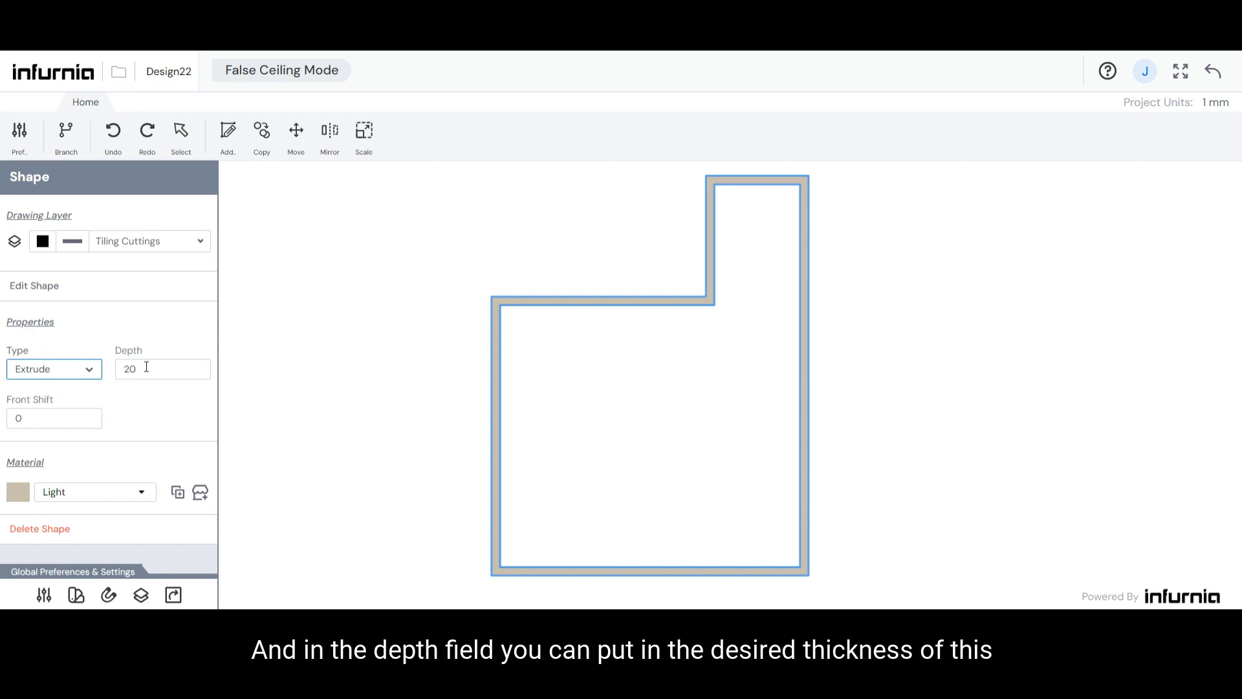
left_click_drag(147, 367, 119, 372)
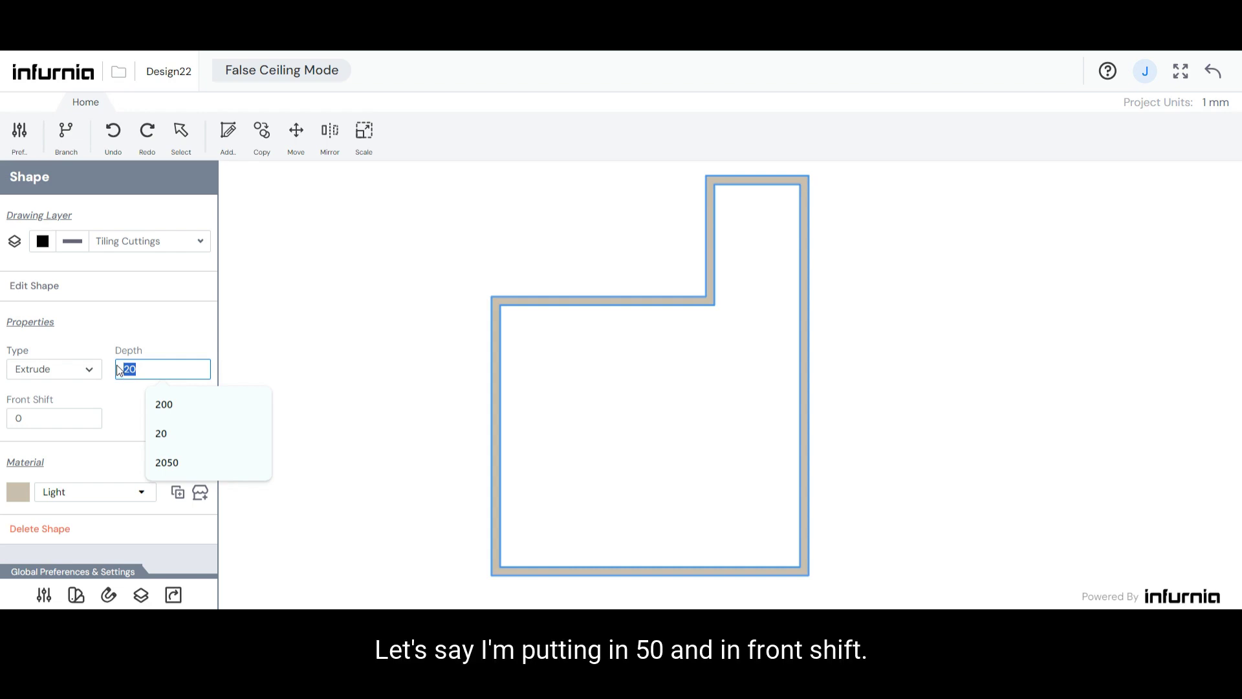
type("50")
key("Return")
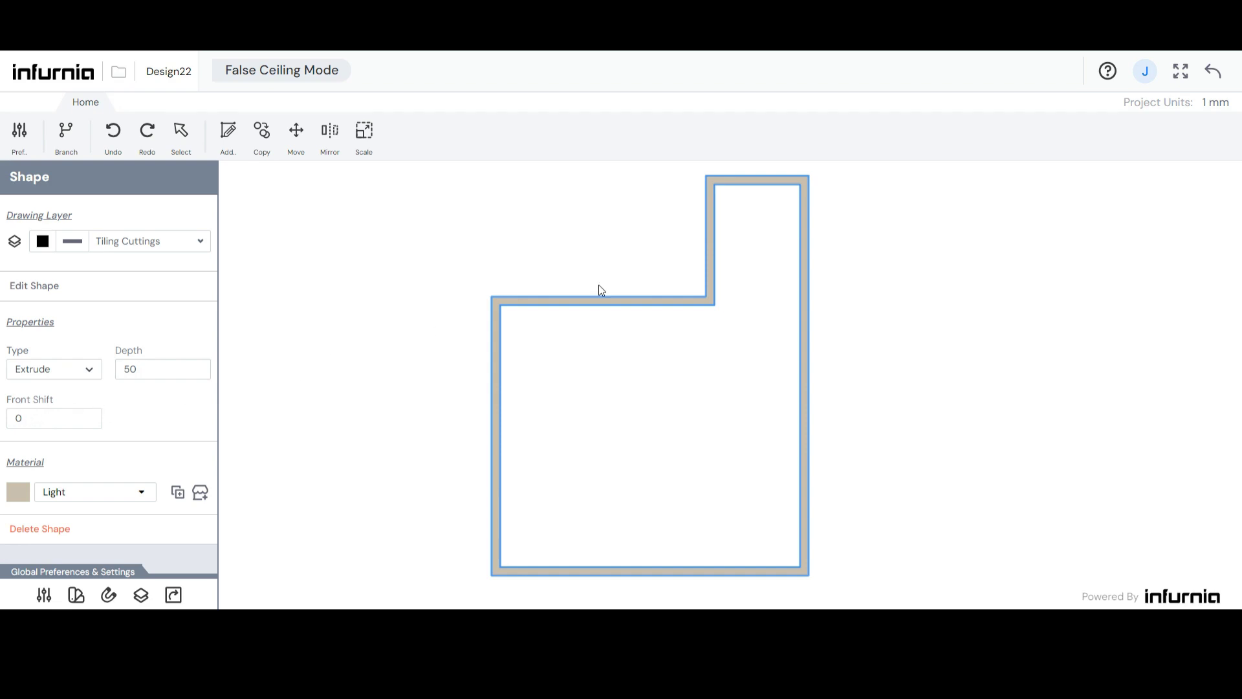
Step: Return to the 3D kitchen view and reopen the same ceiling in False Ceiling Mode
left_click(1214, 71)
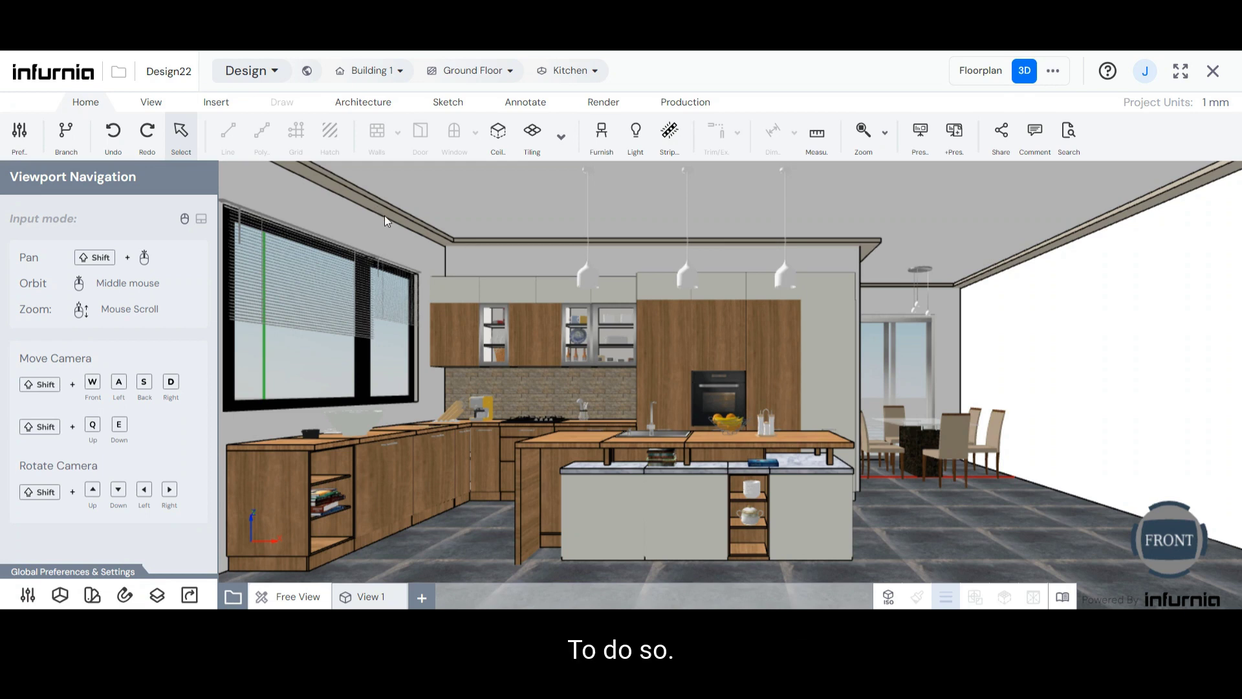
left_click(455, 192)
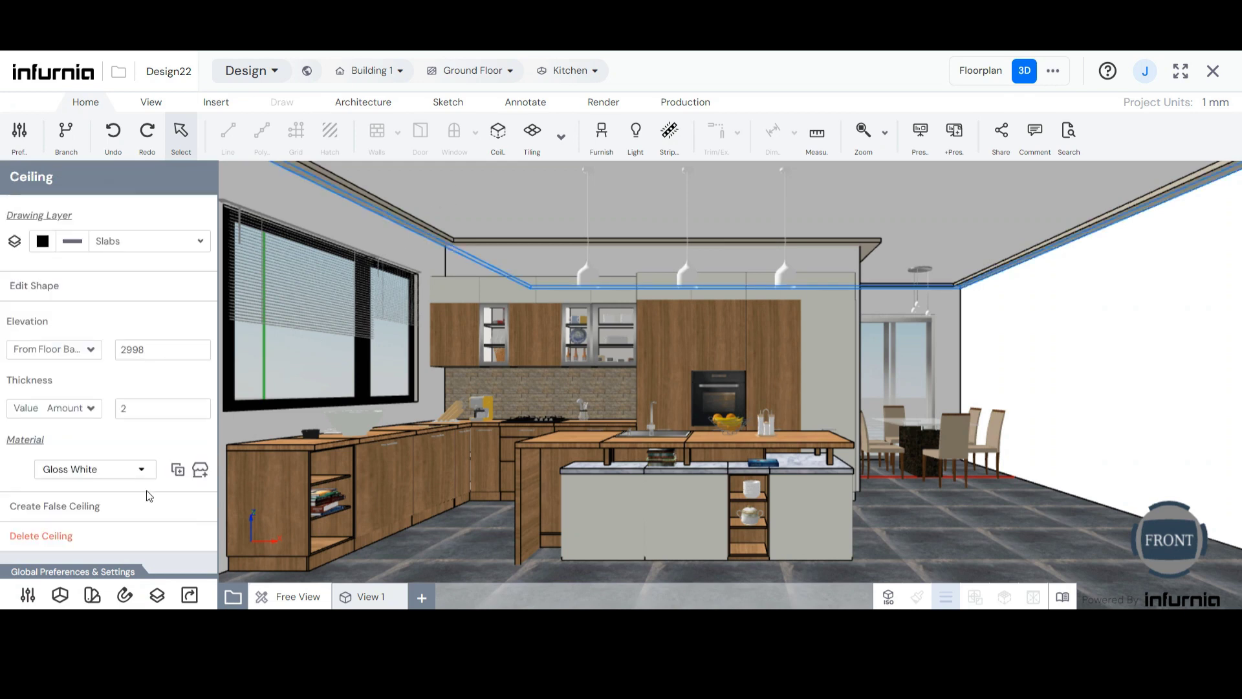
left_click(89, 512)
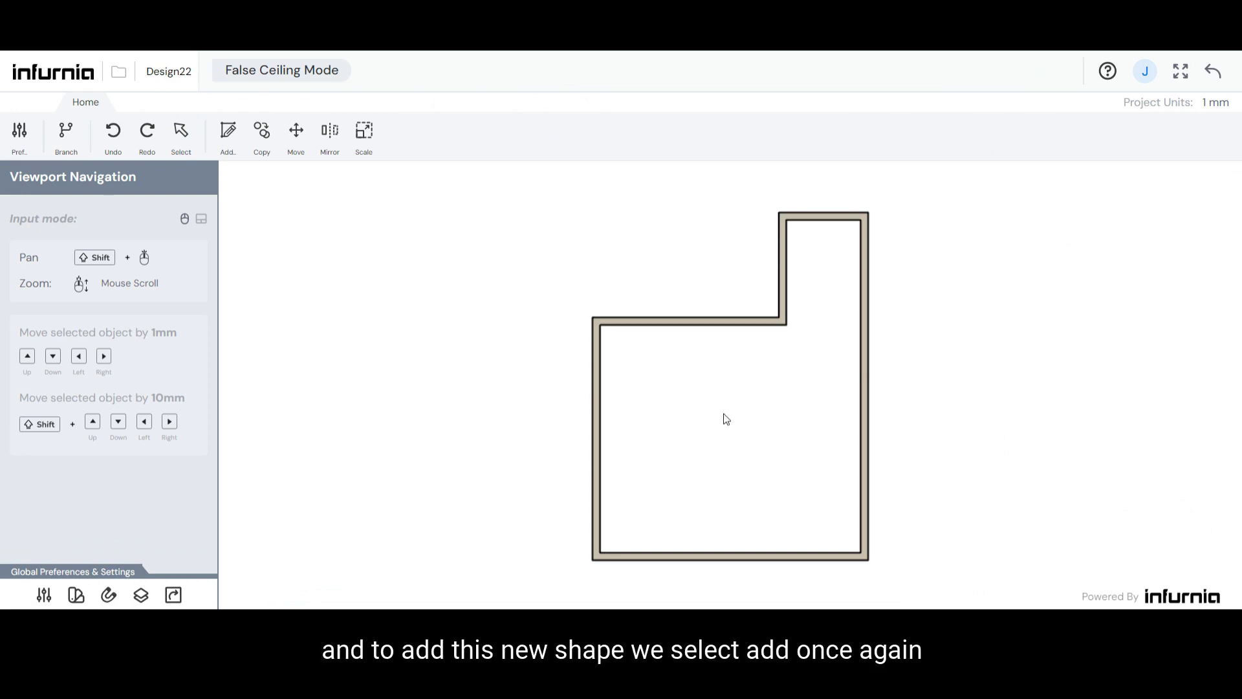
Step: Add a new false-ceiling shape and trace the closed L-shaped outer boundary of the ceiling with connected lines
left_click(229, 134)
left_click(275, 133)
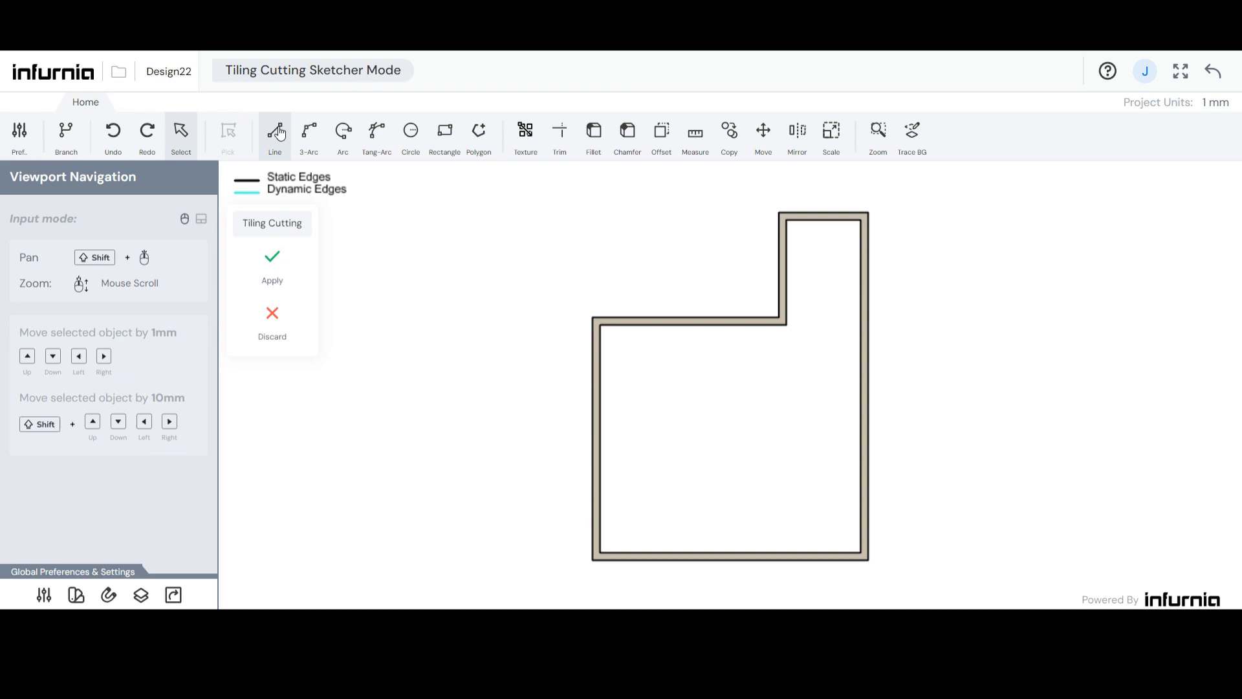
left_click(779, 318)
left_click(779, 212)
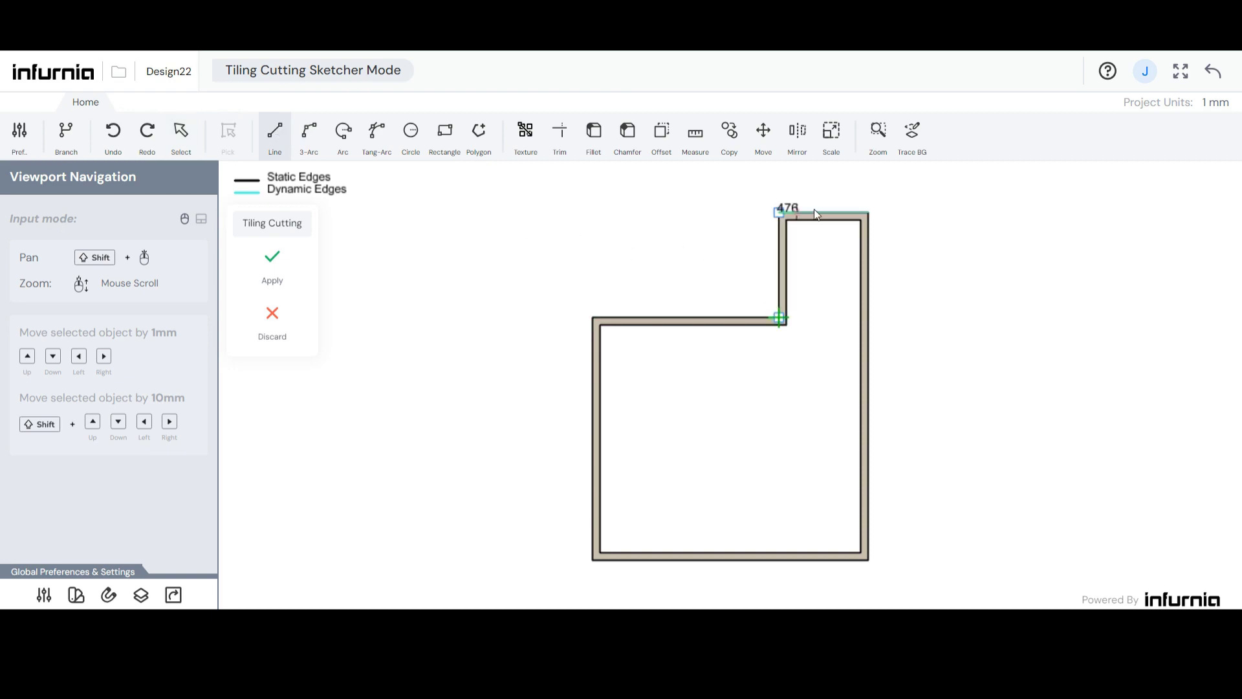
left_click(869, 212)
left_click(869, 560)
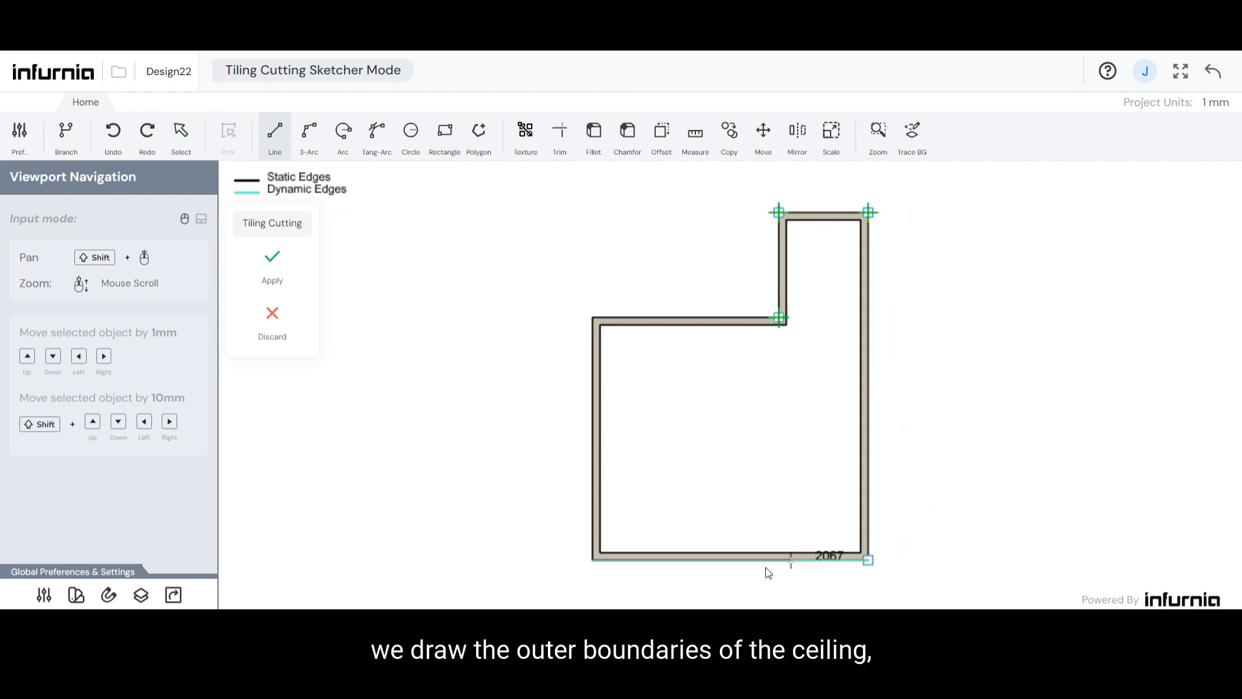
left_click(592, 560)
left_click(592, 318)
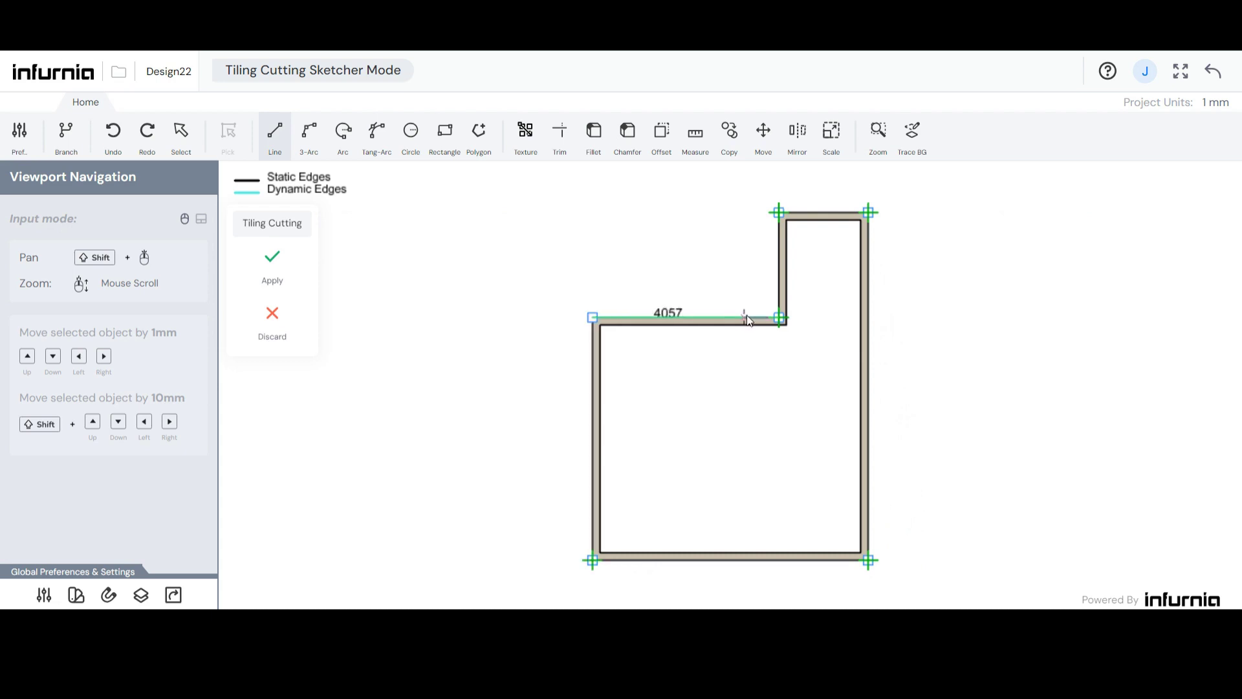
left_click(779, 318)
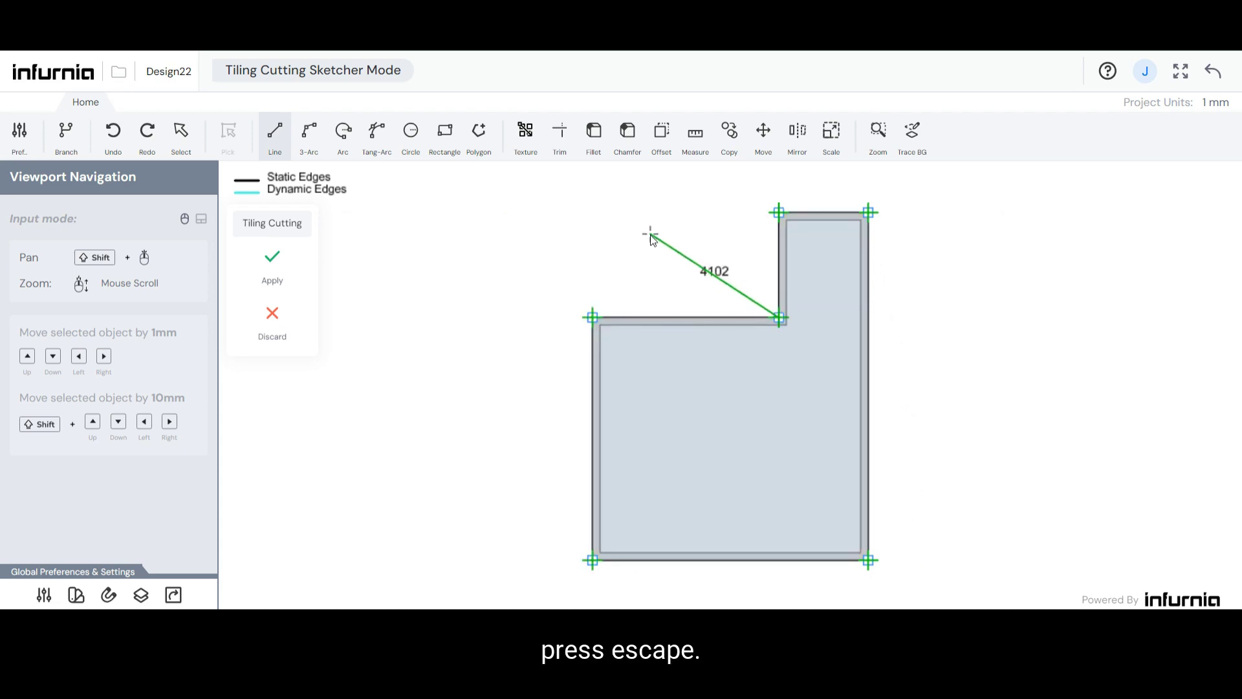
key("Escape")
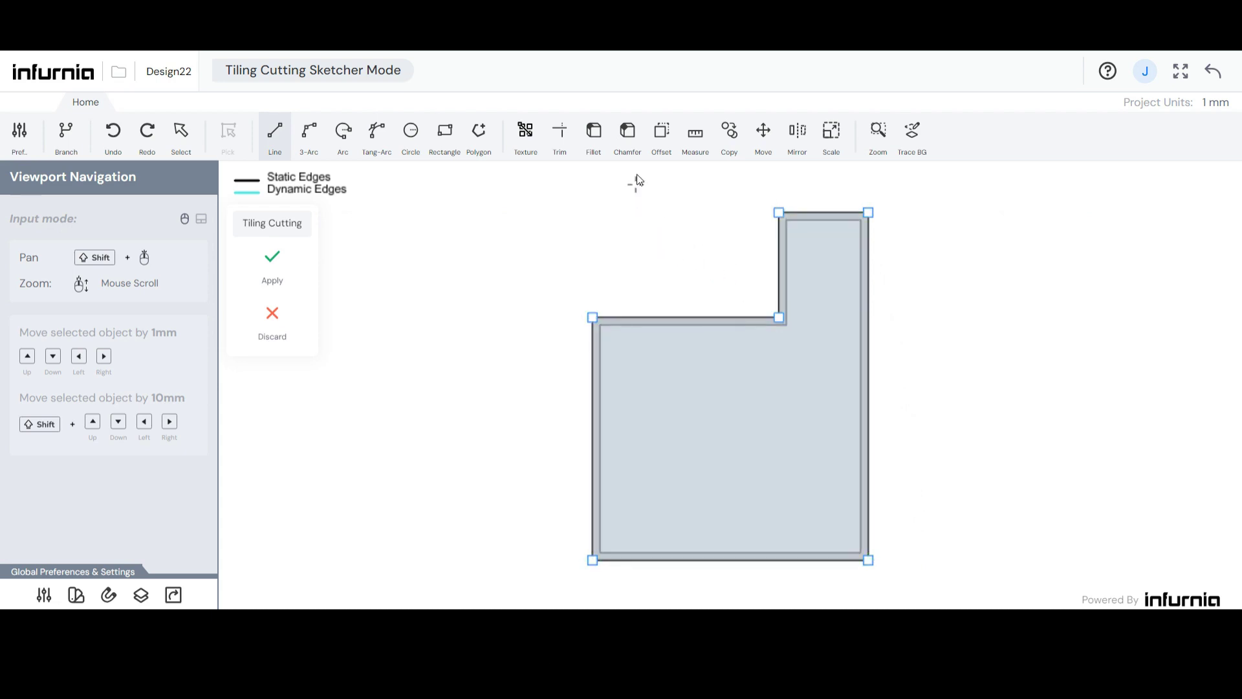
Step: Offset the traced outline inward by 300 mm in Copy mode and apply the sketch as a new border slab
left_click(662, 133)
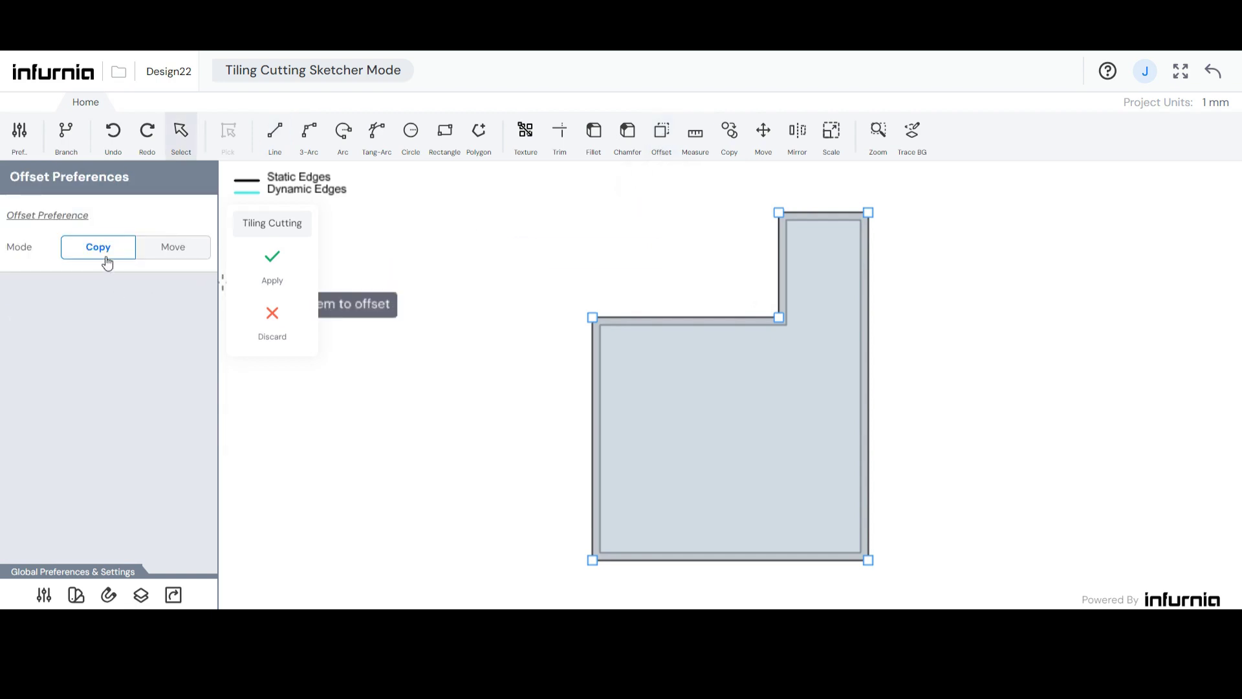
scroll(841, 251, "up", 5)
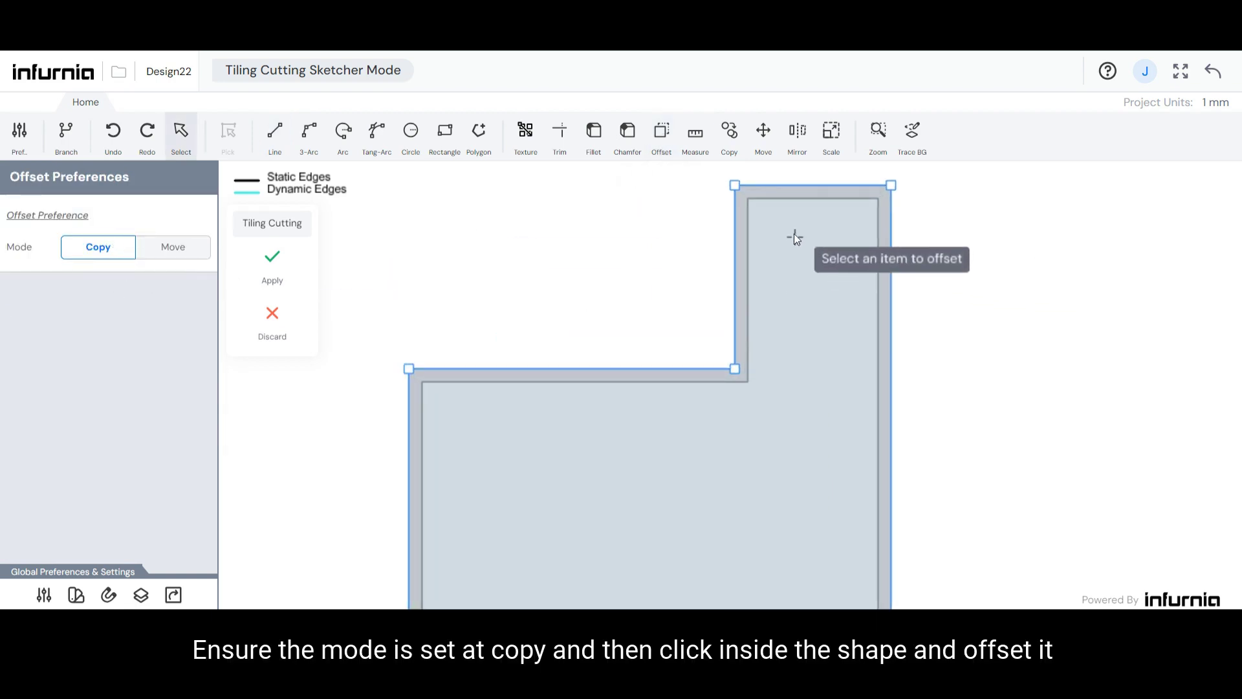
left_click(797, 184)
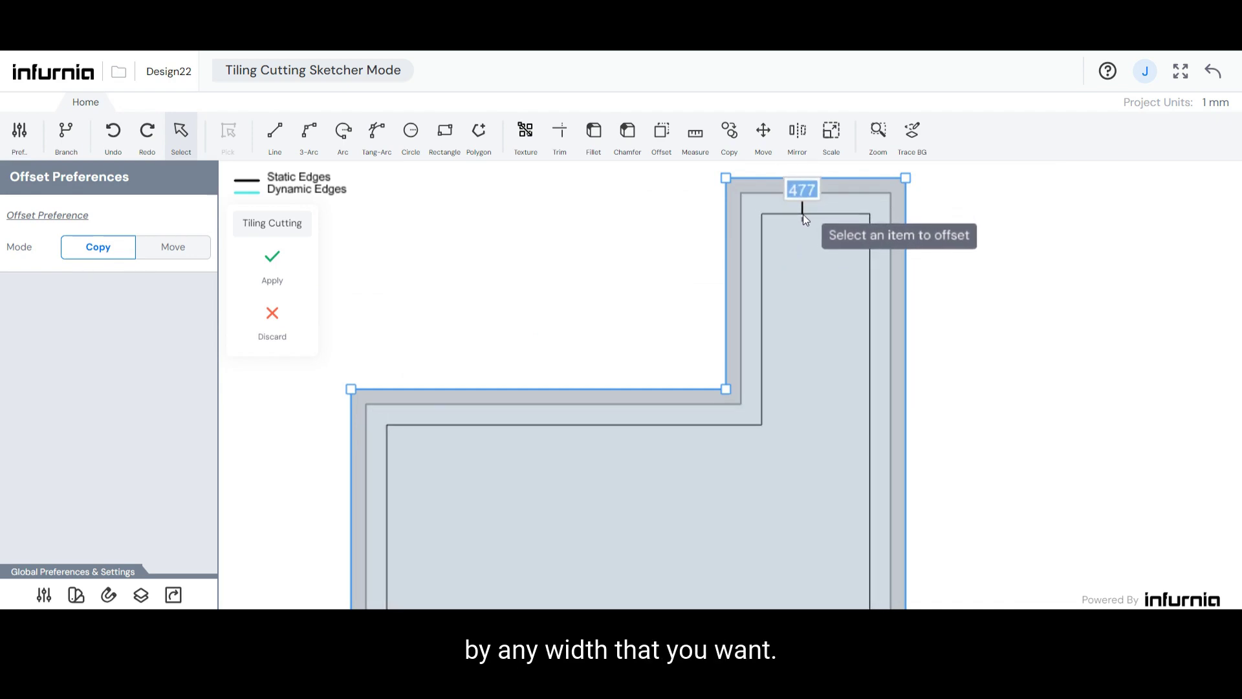
type("300")
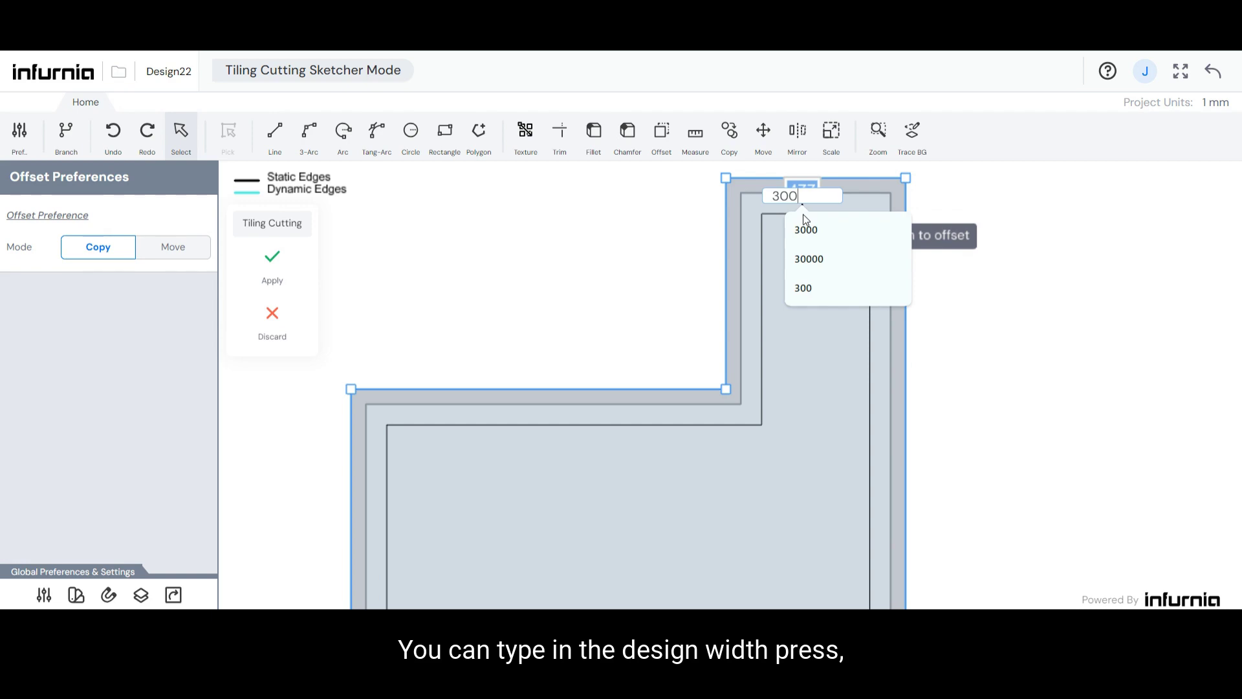
key("Return")
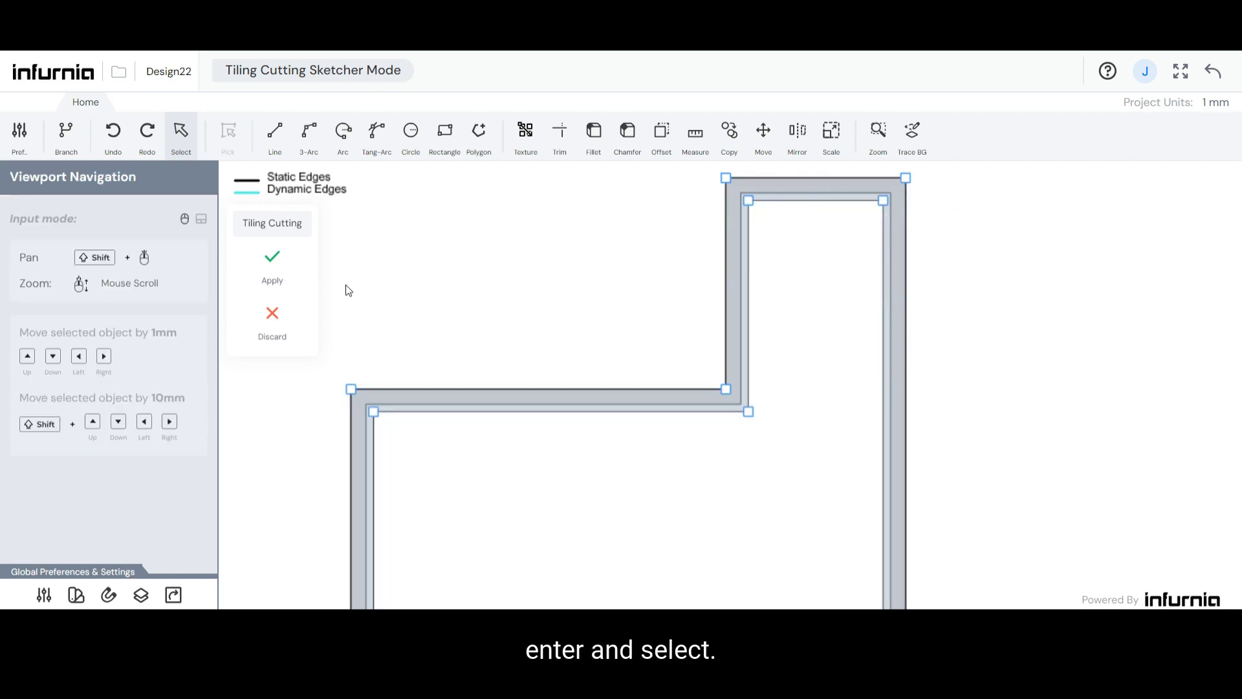
left_click(276, 259)
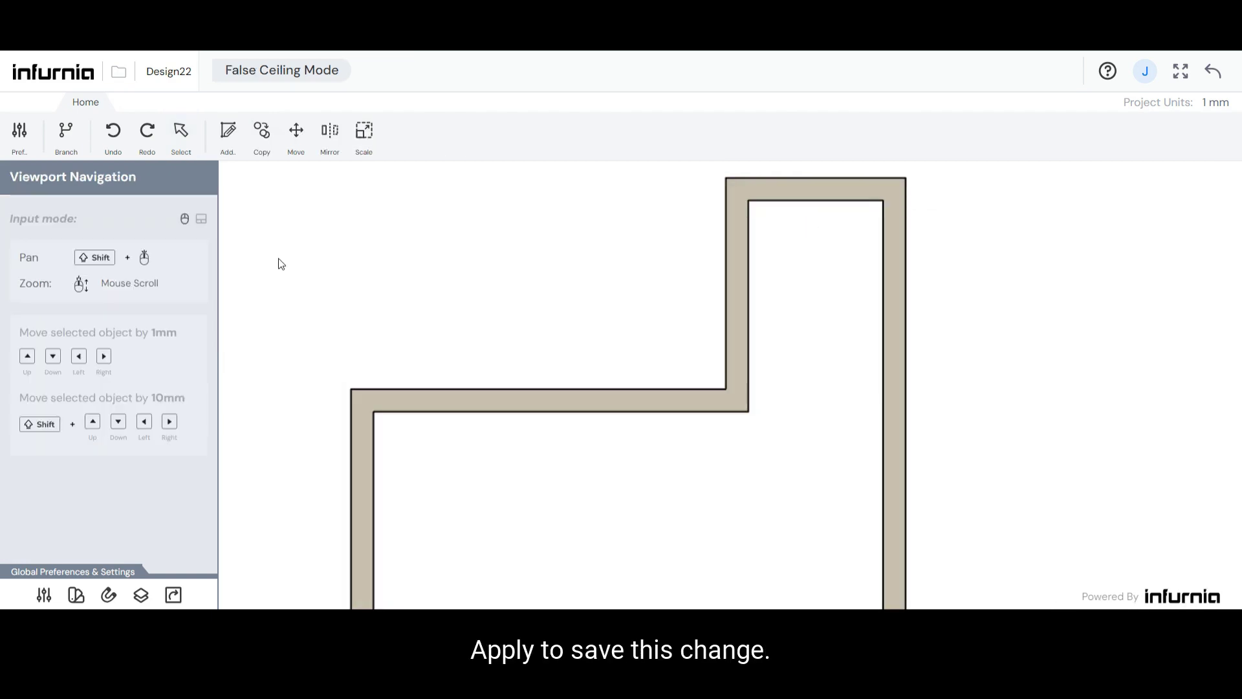
Step: Set the depth of the new 300 mm wide border slab to 50 mm, keeping its type as Extrude
left_click(379, 397)
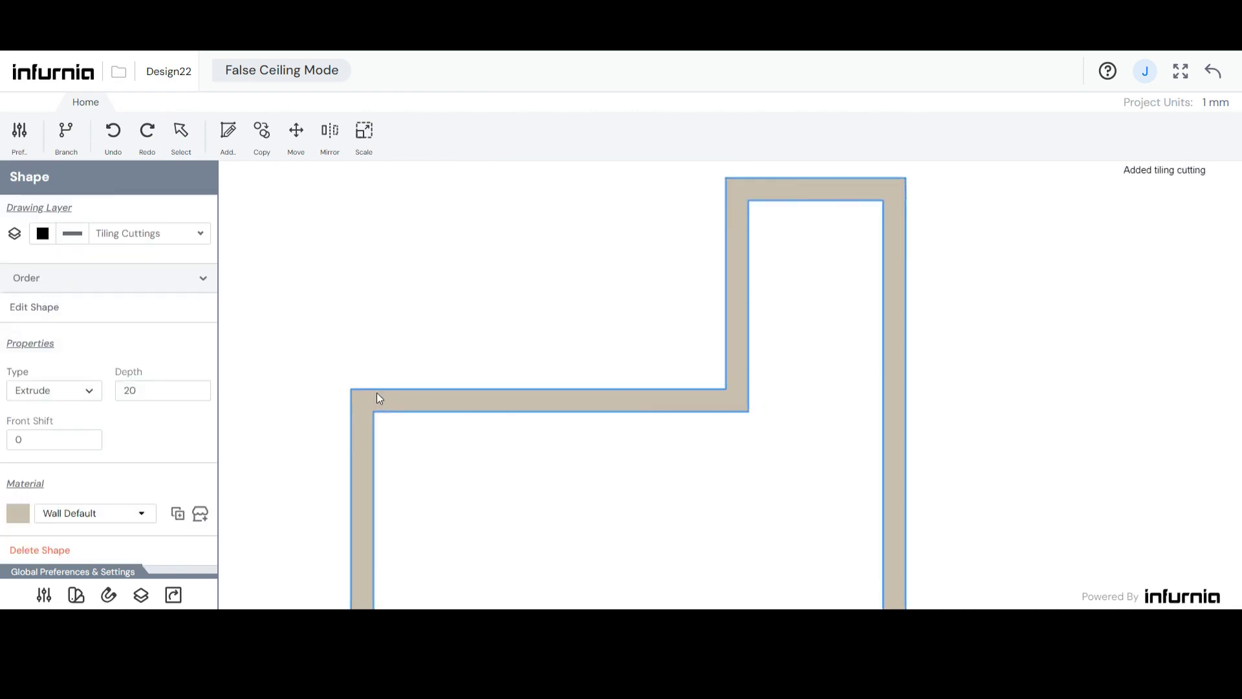
scroll(538, 242, "down", 3)
scroll(547, 385, "down", 1)
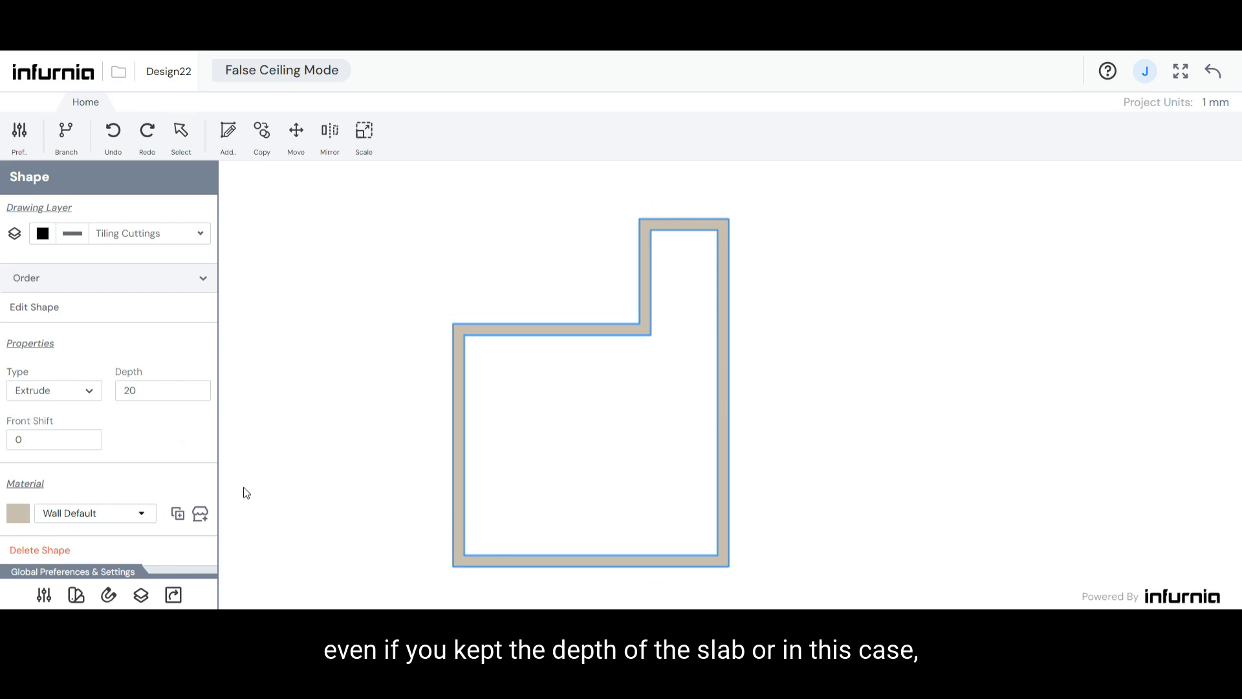
left_click(149, 392)
key("ctrl+a")
type("50")
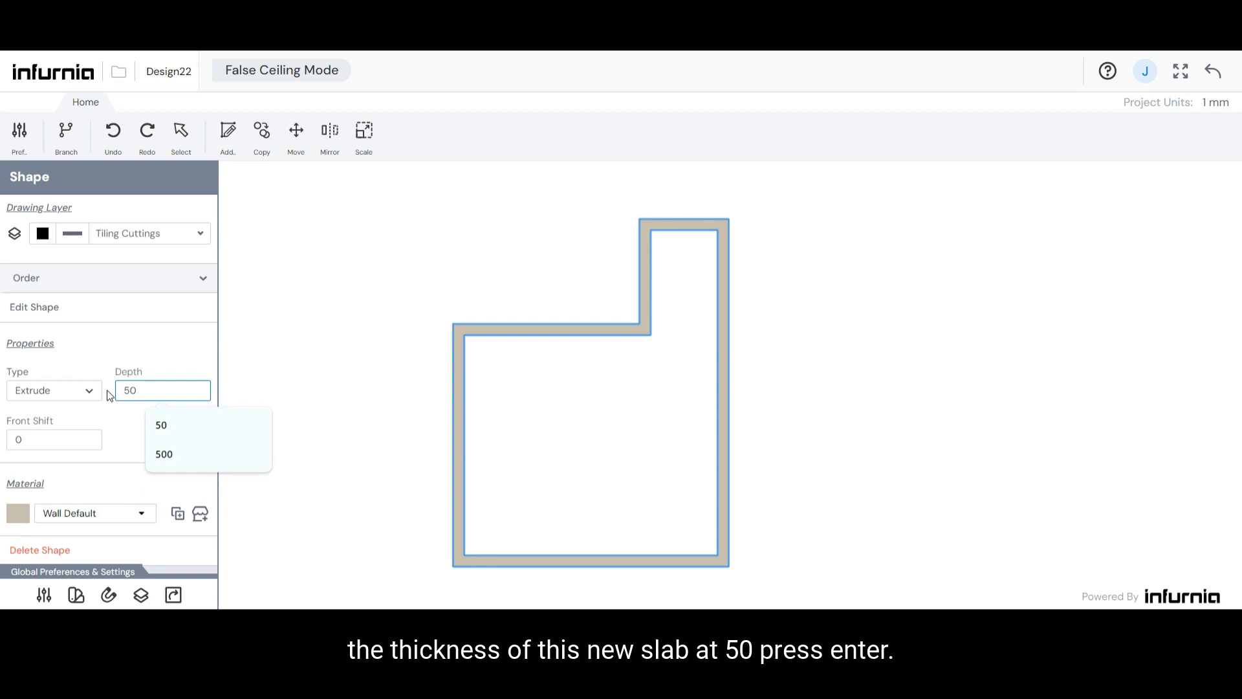
key("Return")
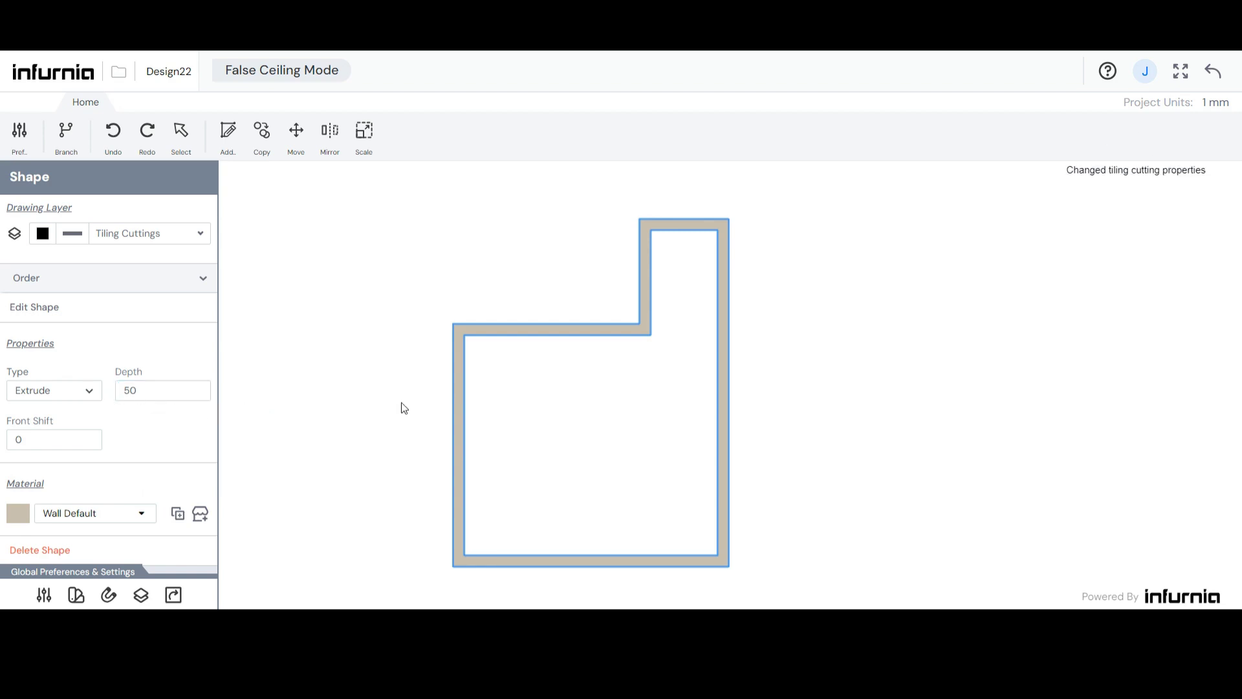
Step: Go back to the 3D kitchen view and open the kitchen ceiling in False Ceiling Mode again
left_click(1213, 72)
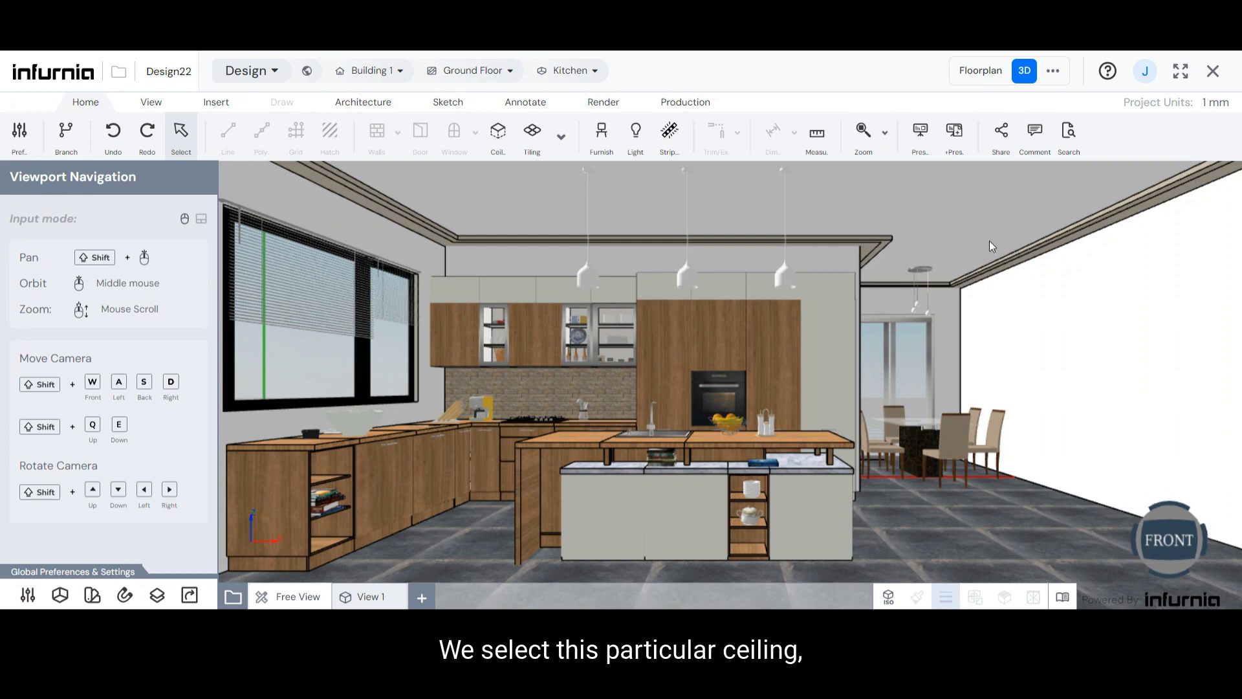
left_click(991, 246)
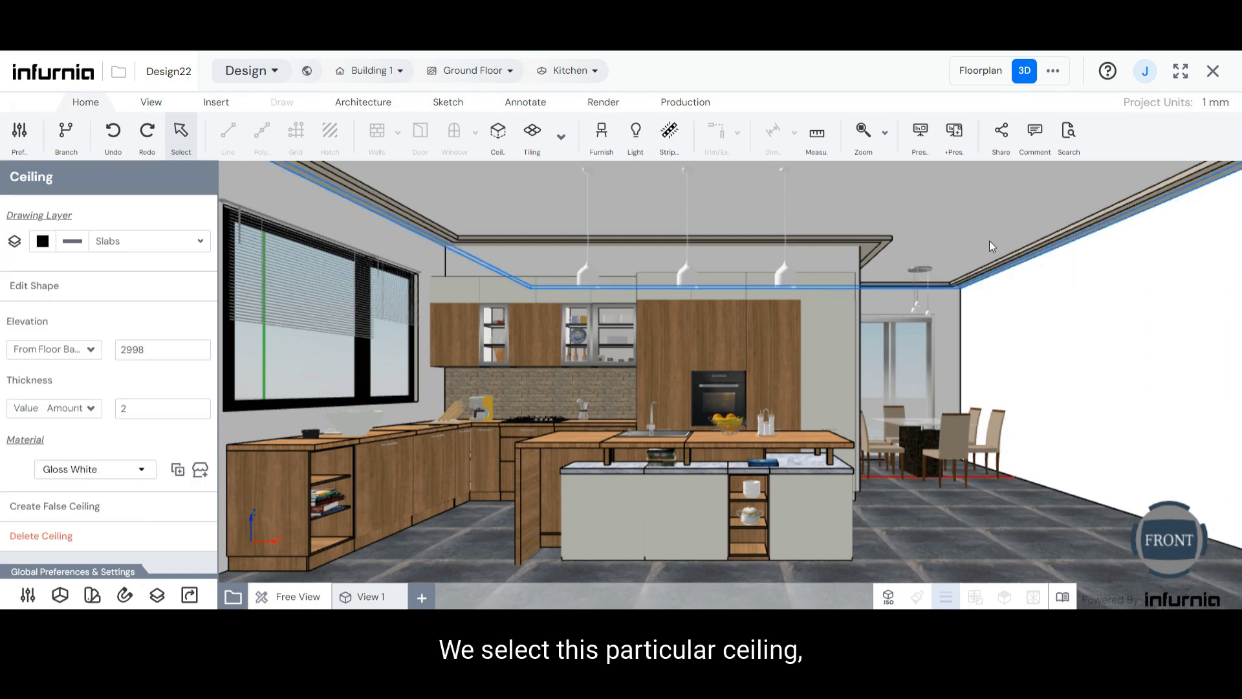
left_click(36, 507)
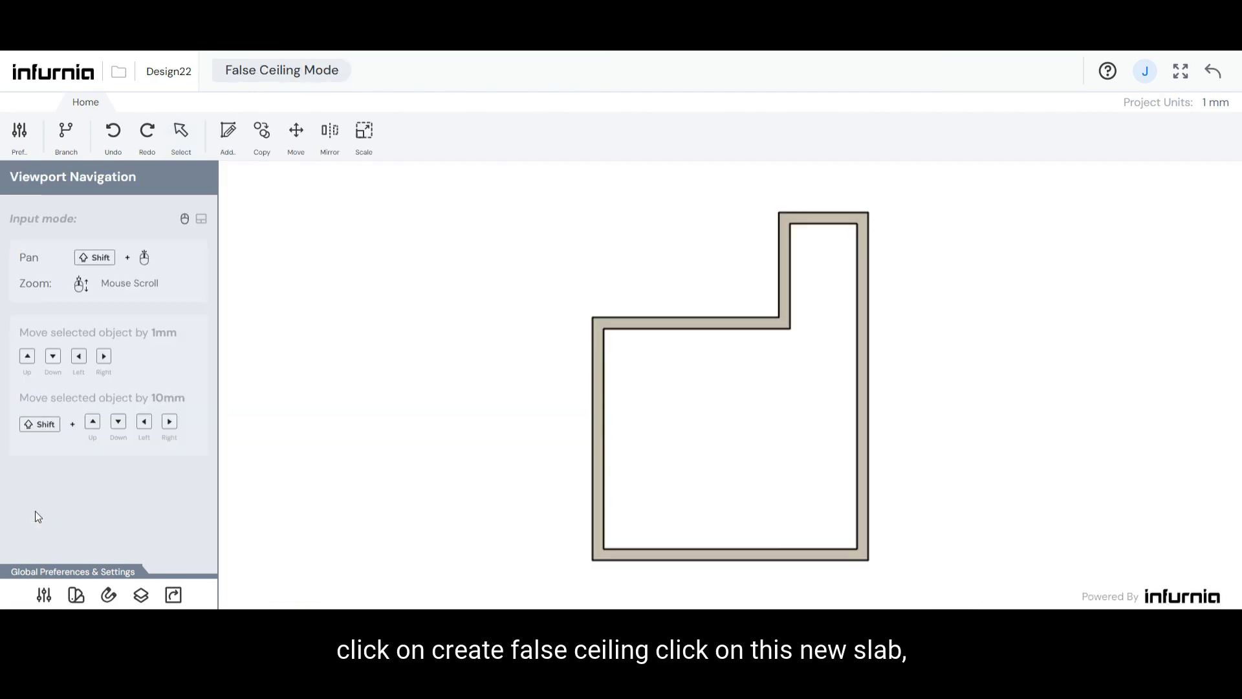
Step: Set the front shift of the 300 mm wide border slab to 50 mm
left_click(593, 368)
scroll(774, 319, "up", 3)
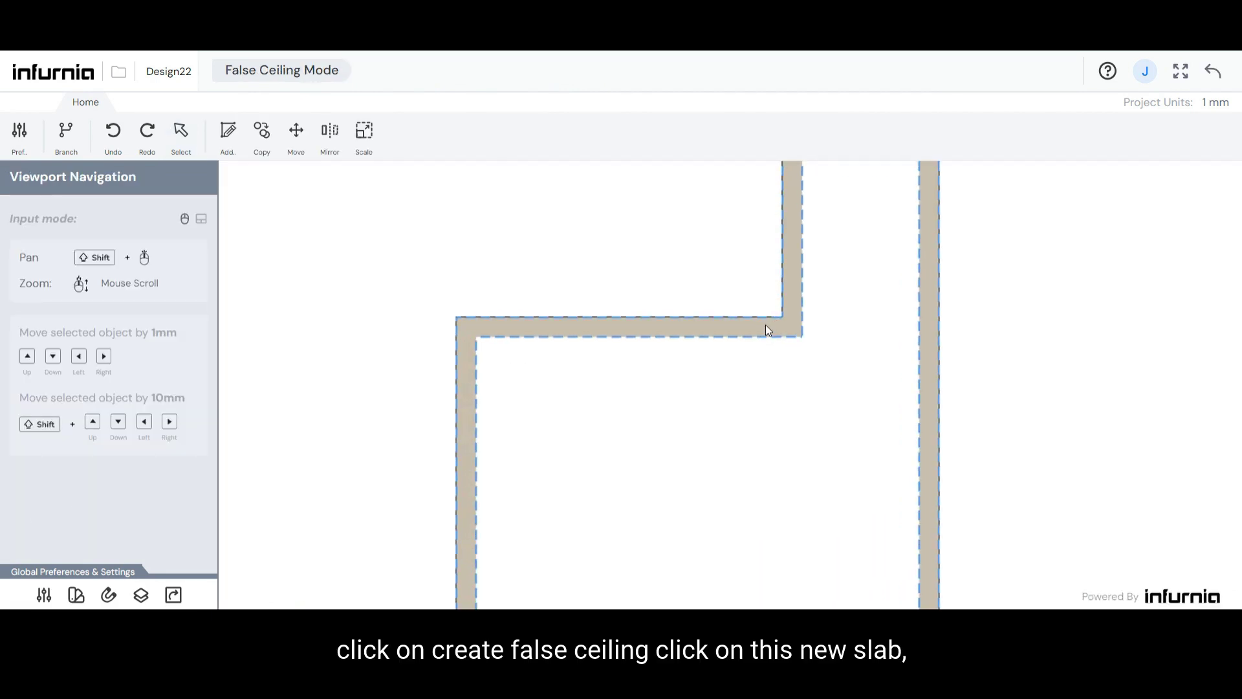
left_click(766, 326)
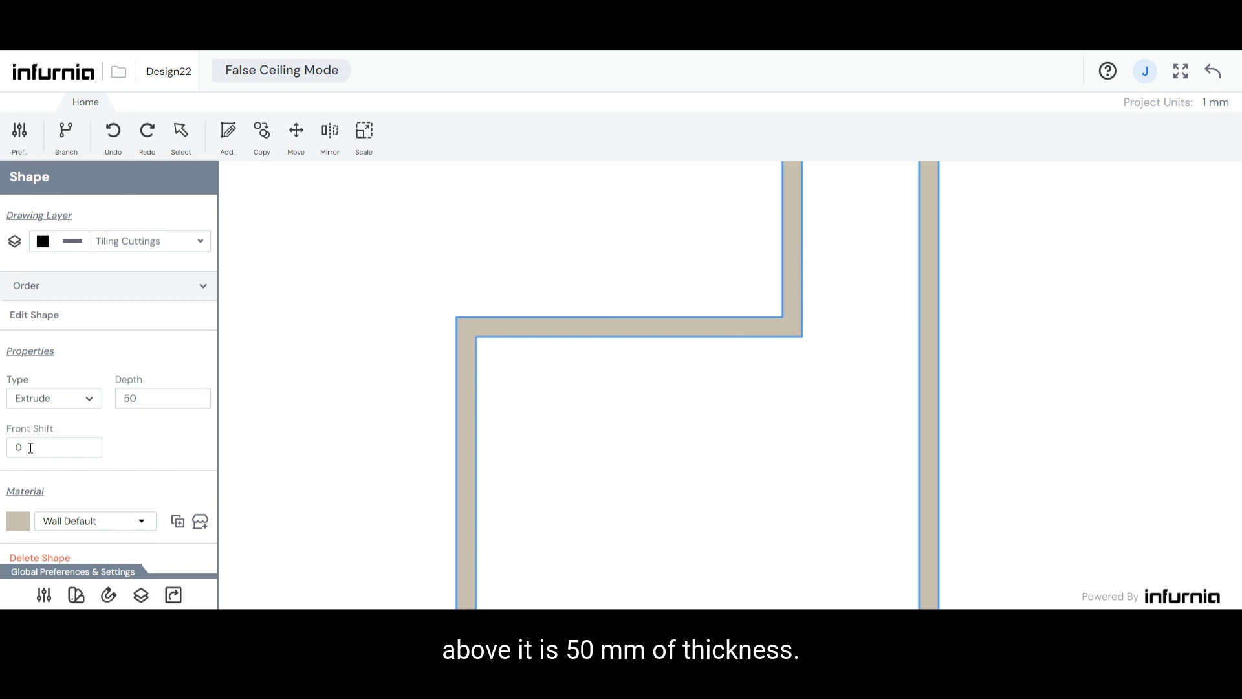
left_click_drag(30, 447, 12, 447)
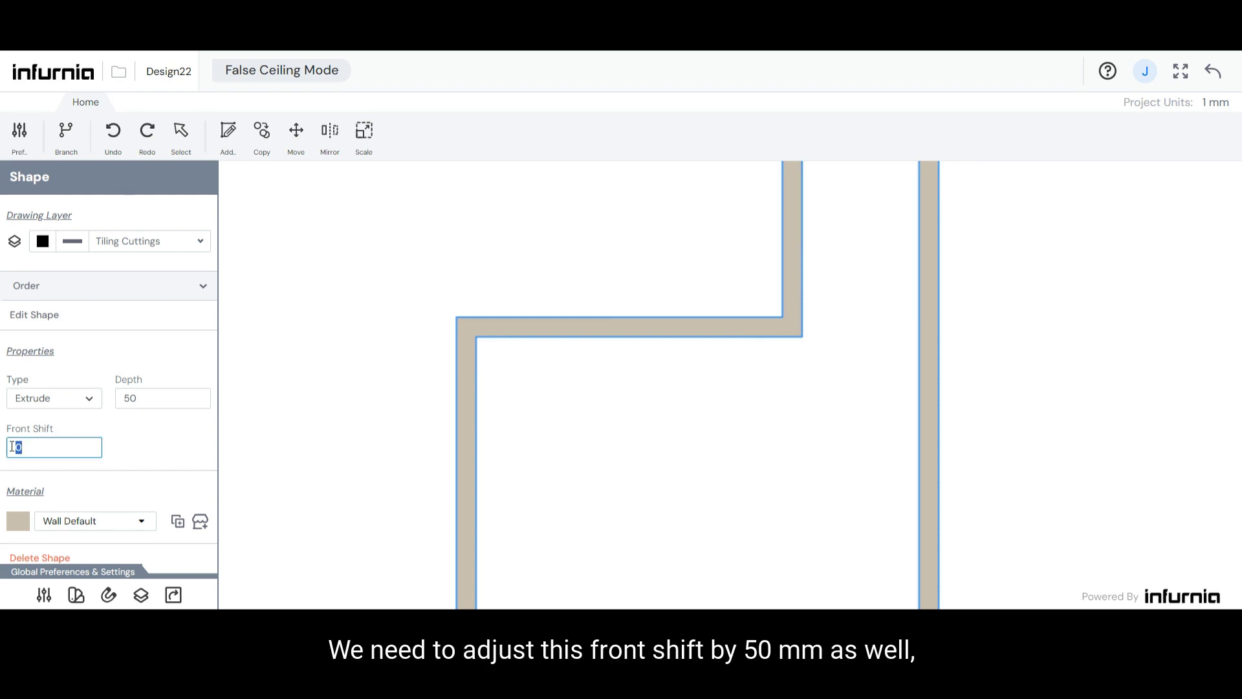
type("50")
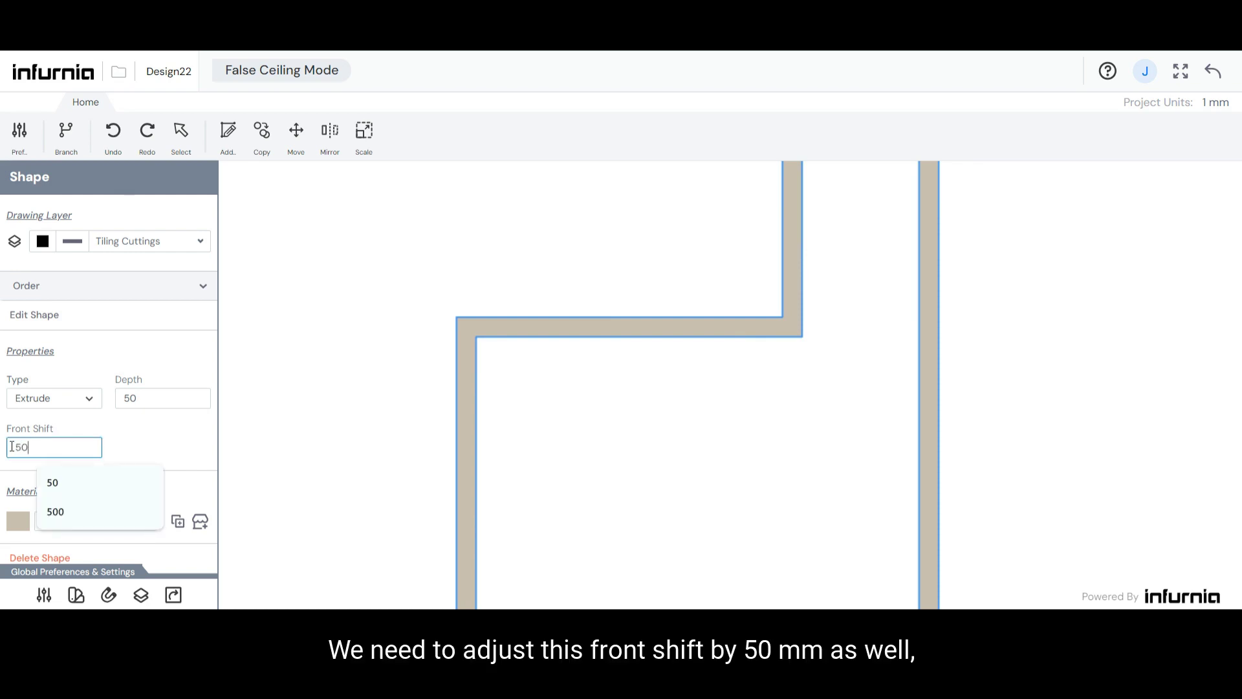
key("Return")
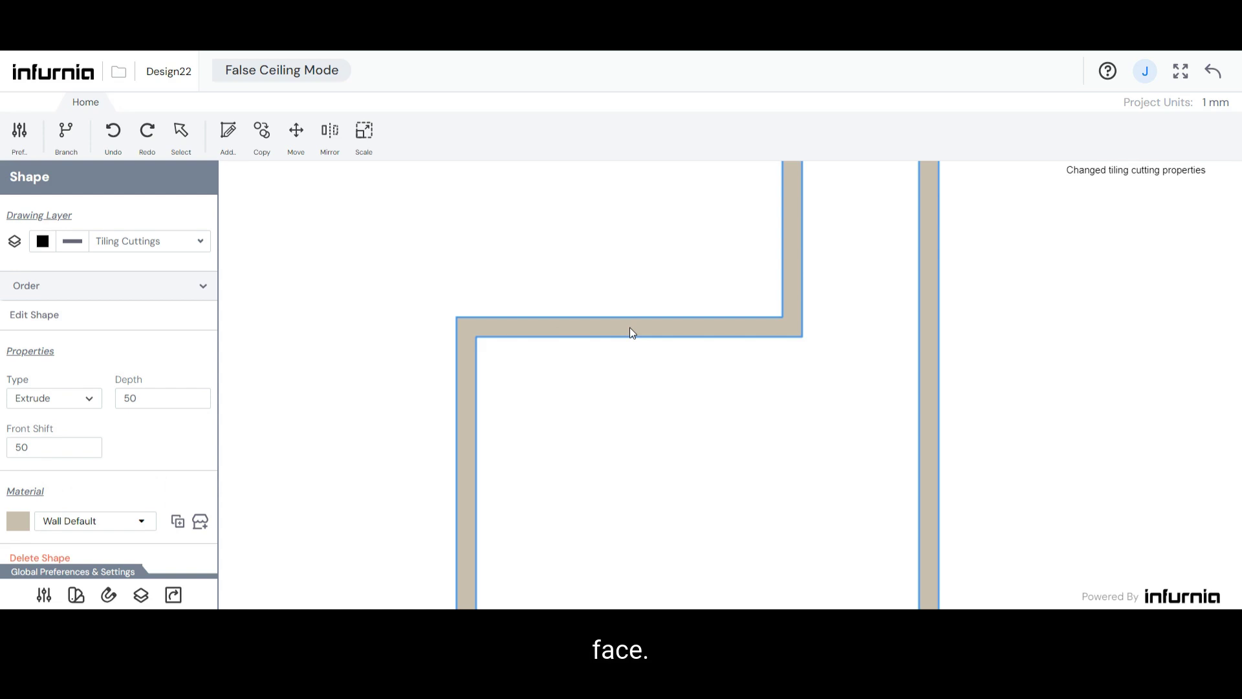
Step: Return to the 3D kitchen view and examine how the new border slab sits below the light border at the ceiling corner
left_click(1212, 75)
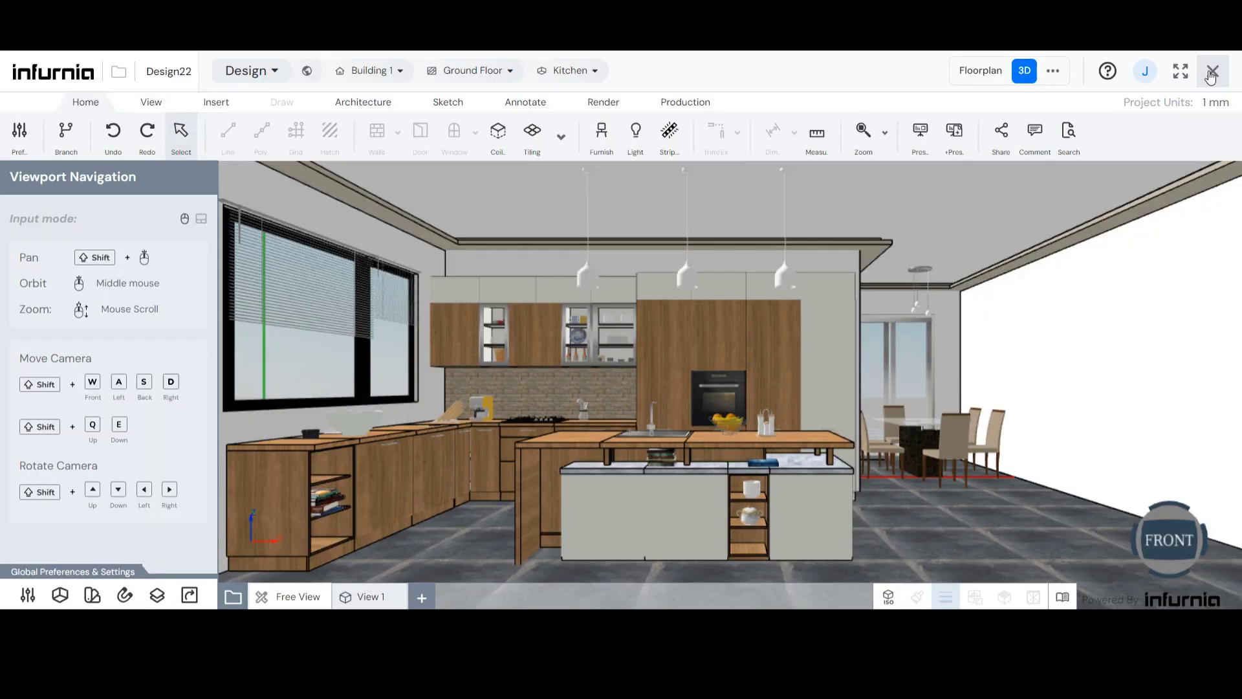
left_click(828, 276)
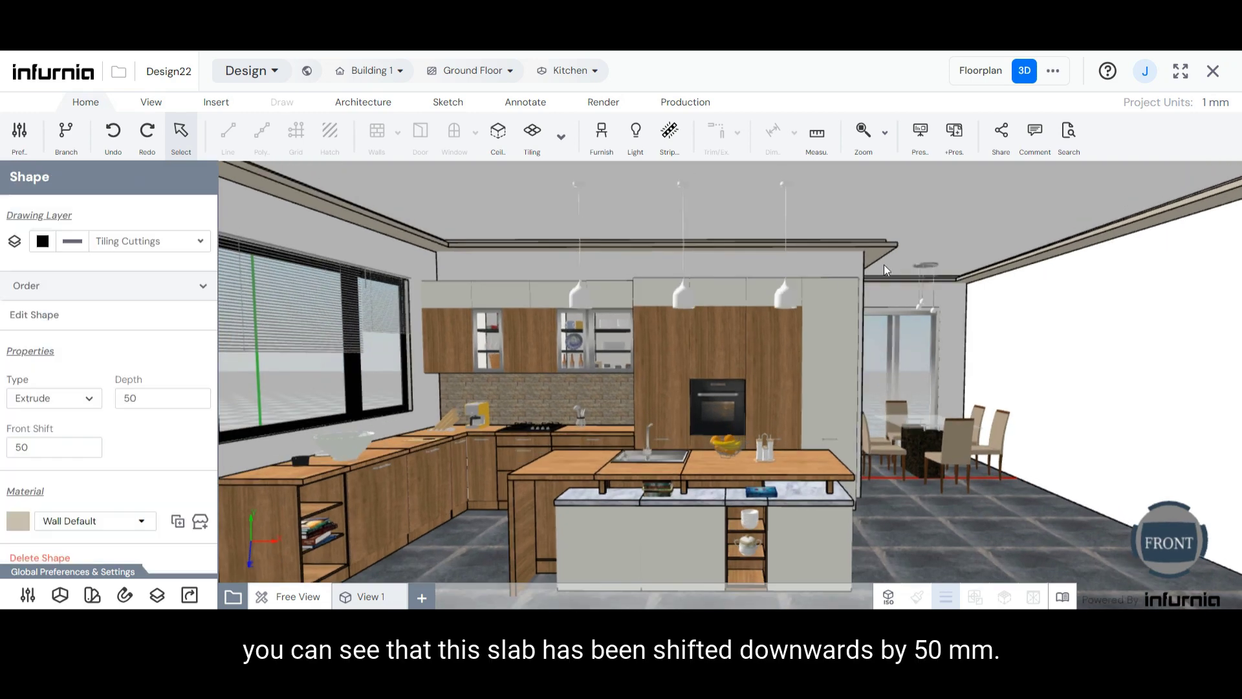
scroll(884, 265, "up", 5)
left_click(855, 274)
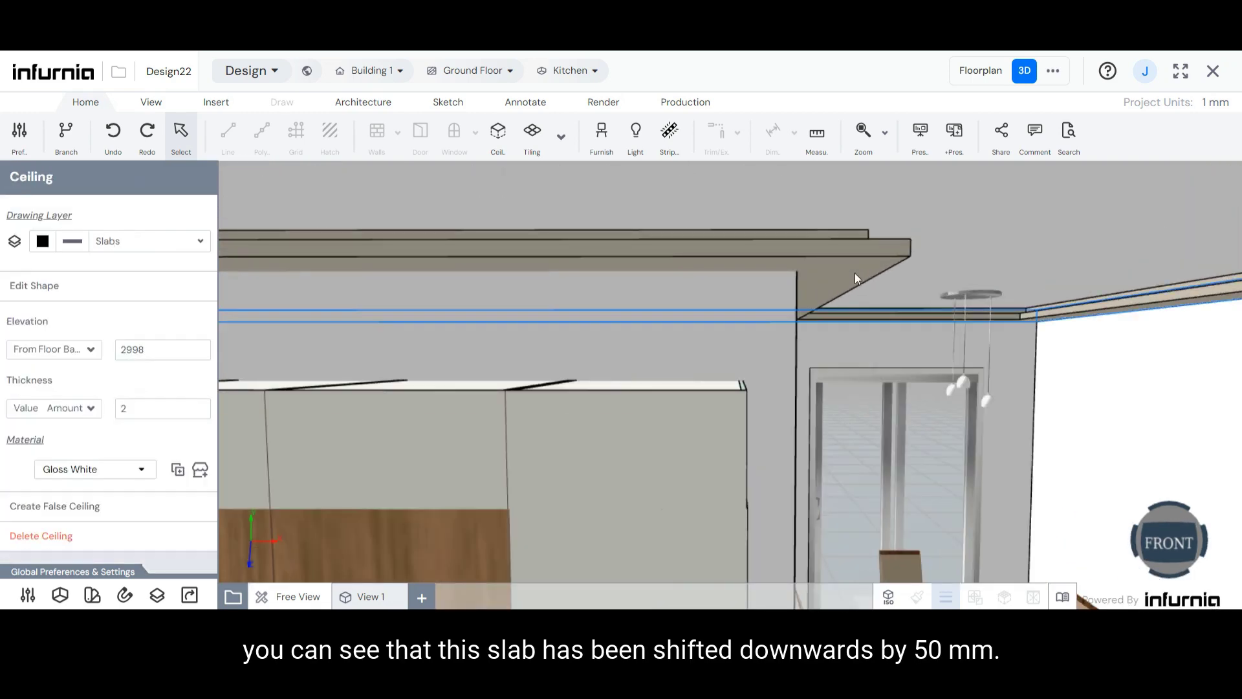
scroll(812, 206, "down", 3)
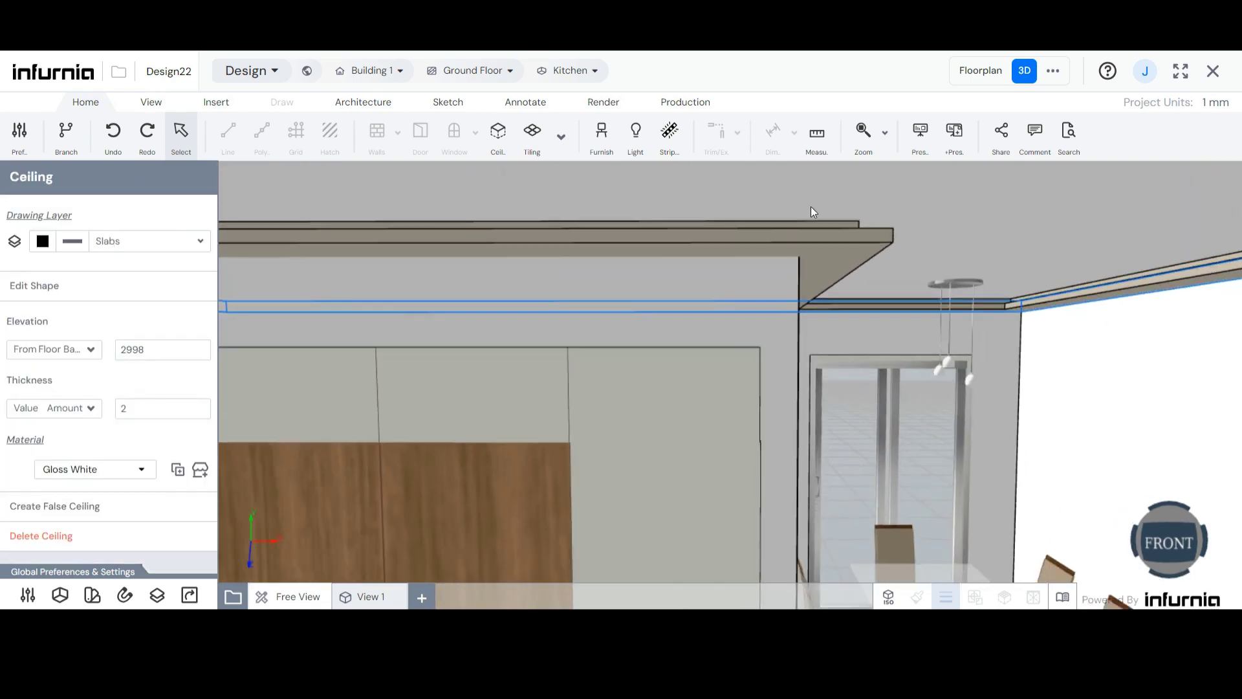